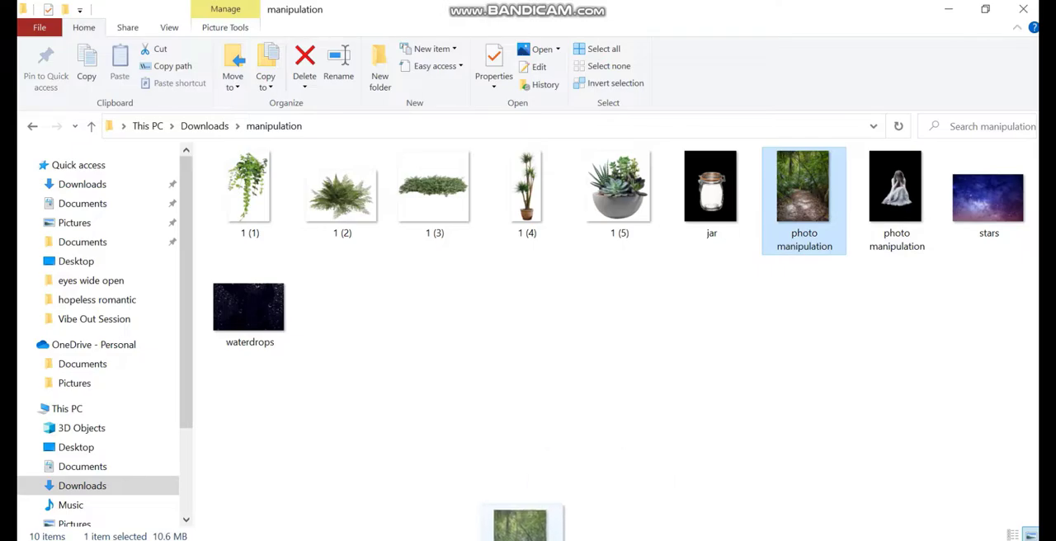
# - Place the forest path photo and add a Color Lookup adjustment above it using the Moonlight.3DL file
pyautogui.press('Return')
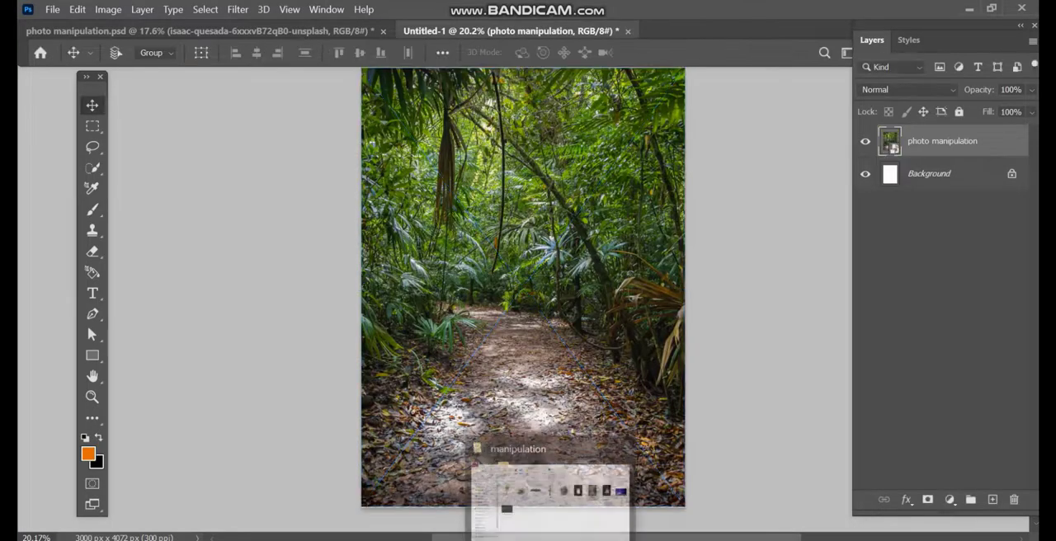
pyautogui.click(949, 500)
pyautogui.click(948, 411)
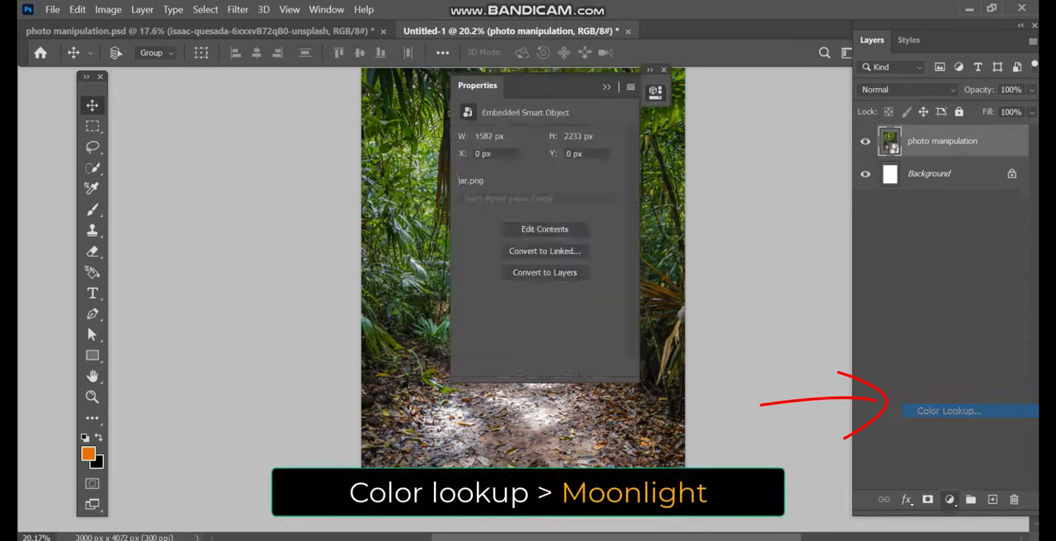
pyautogui.click(569, 139)
pyautogui.click(564, 472)
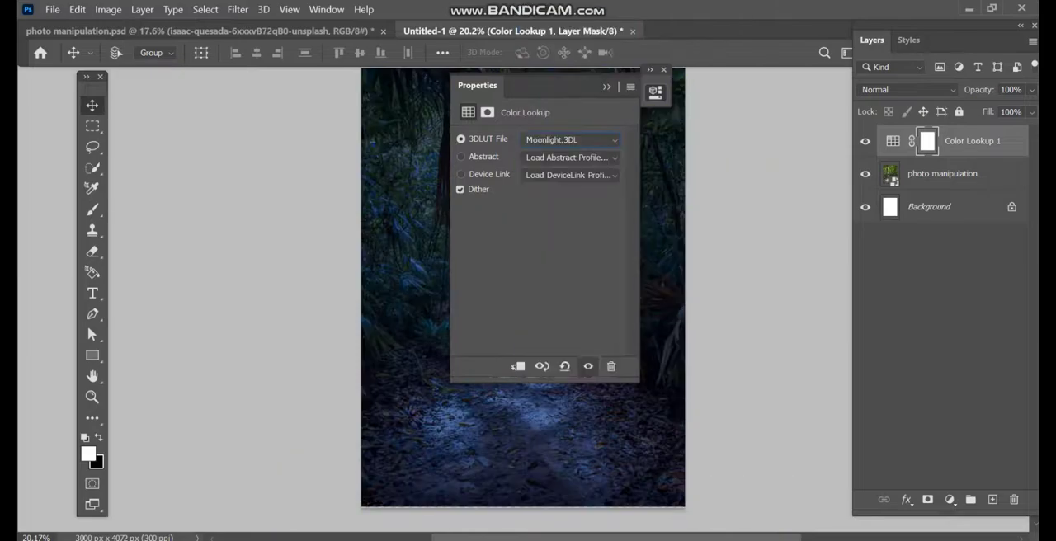
# - Place the jar image from the manipulation folder, scale it and center it over the forest path
pyautogui.hotkey('alt', 'Tab')
pyautogui.moveTo(709, 188); pyautogui.dragTo(520, 526)
pyautogui.moveTo(684, 287); pyautogui.dragTo(702, 286)
pyautogui.moveTo(550, 331); pyautogui.dragTo(541, 321)
pyautogui.press('Return')
pyautogui.moveTo(536, 381); pyautogui.dragTo(535, 381)
# - Duplicate the jar layer and set the copy's blend mode to Linear Dodge (Add)
pyautogui.hotkey('ctrl', 'j')
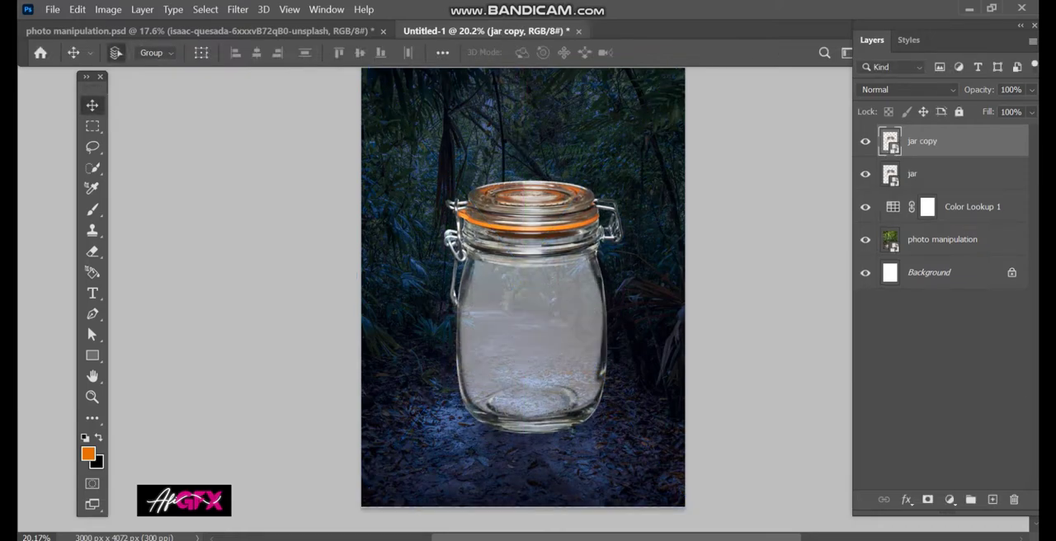
pyautogui.click(907, 90)
pyautogui.click(890, 251)
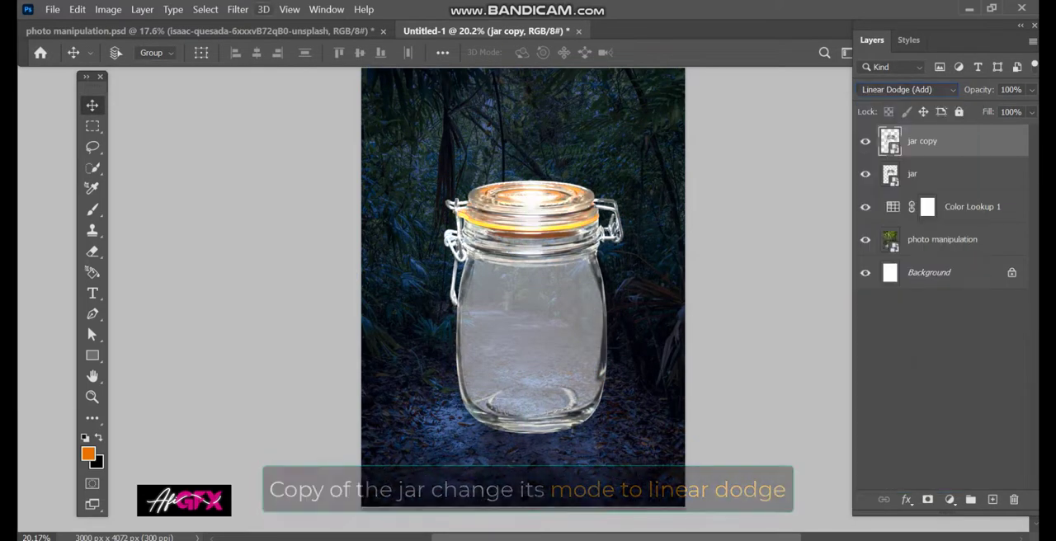
# - Apply a Gaussian Blur with a 52.4 pixel radius to the jar copy and group both jar layers
pyautogui.click(238, 9)
pyautogui.moveTo(246, 178)
pyautogui.click(474, 237)
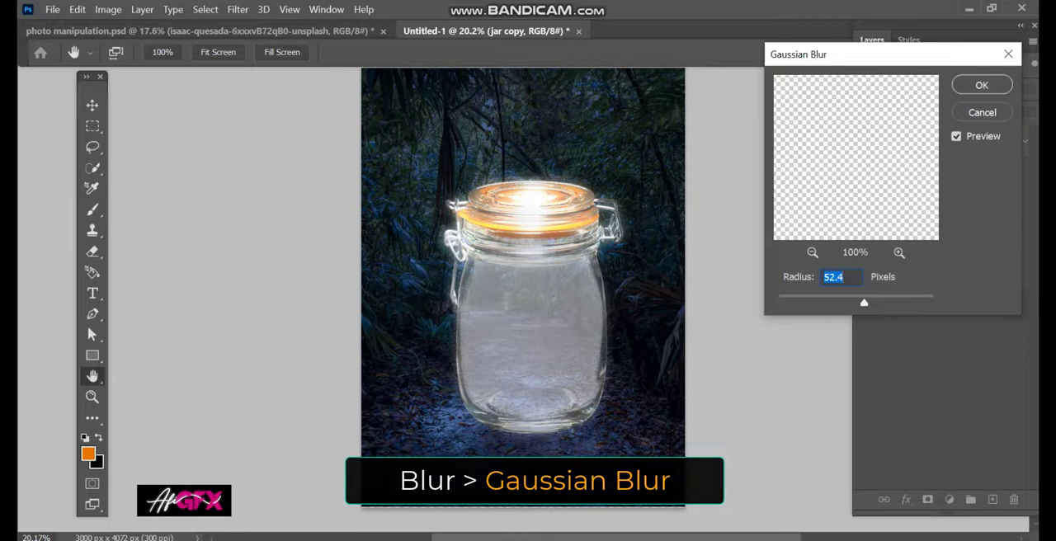
pyautogui.press('Return')
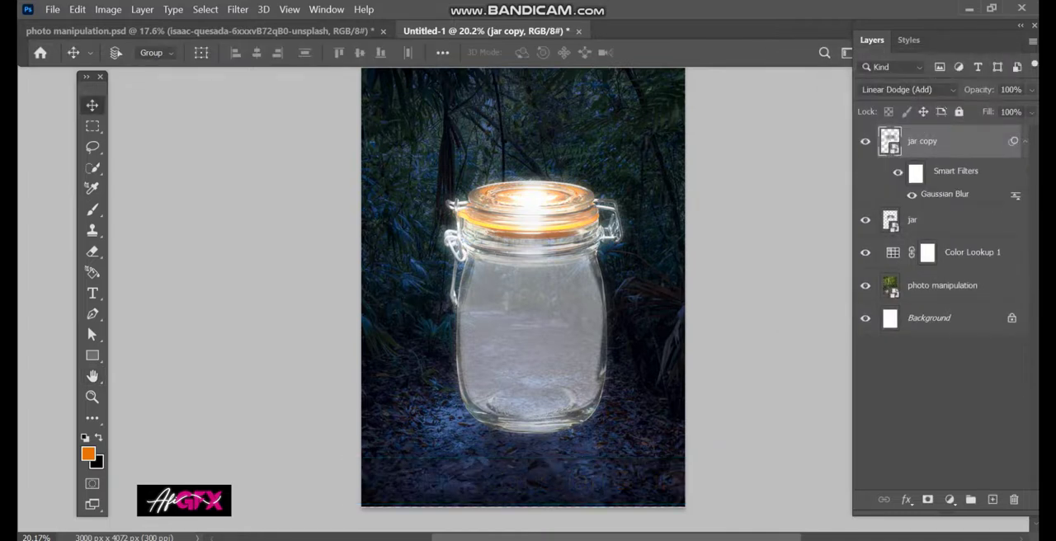
pyautogui.hotkey('ctrl', 'g')
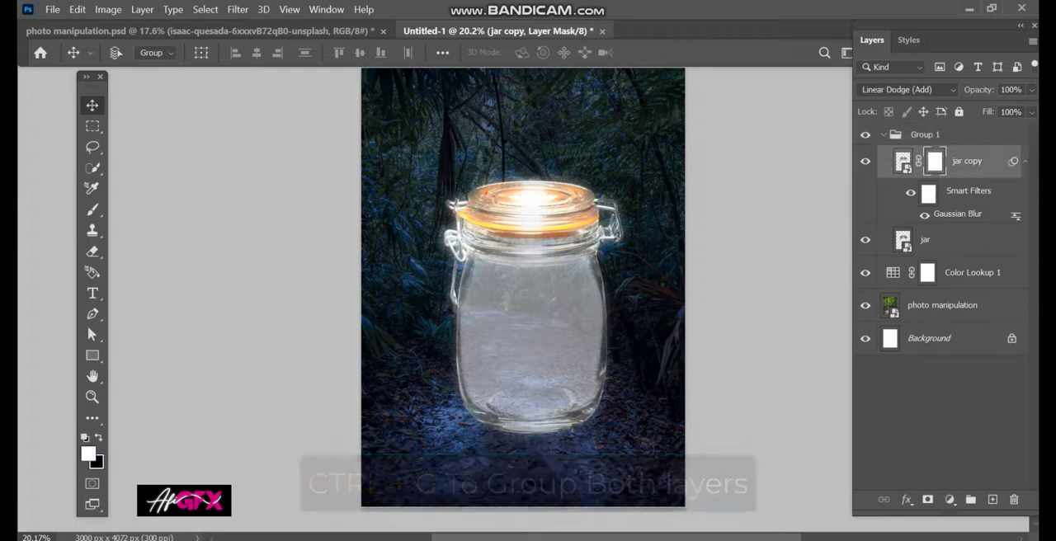
# - Add a mask to the jar copy and soften the lid's bright glow with a large Eraser at 41% opacity
pyautogui.press('e')
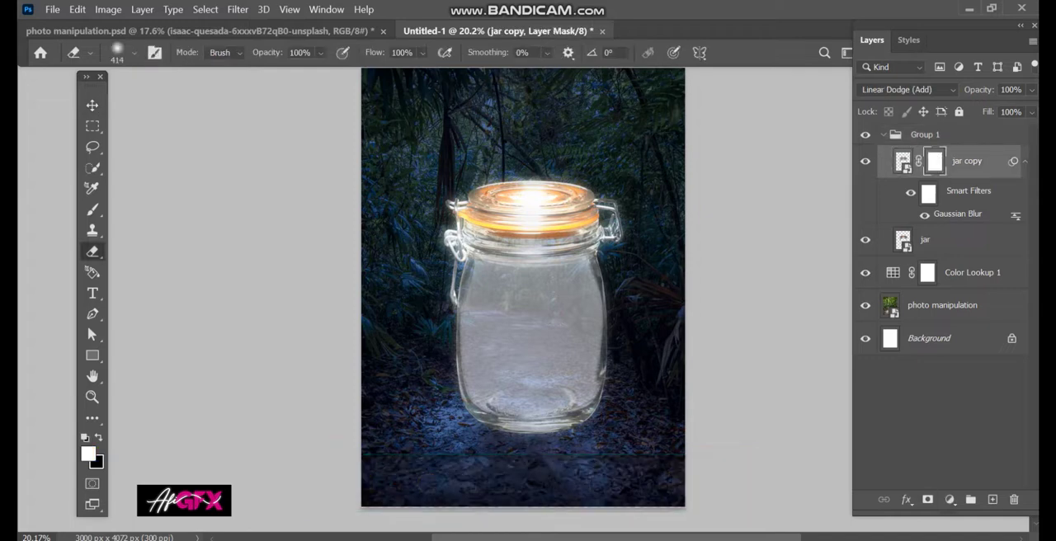
pyautogui.click(320, 52)
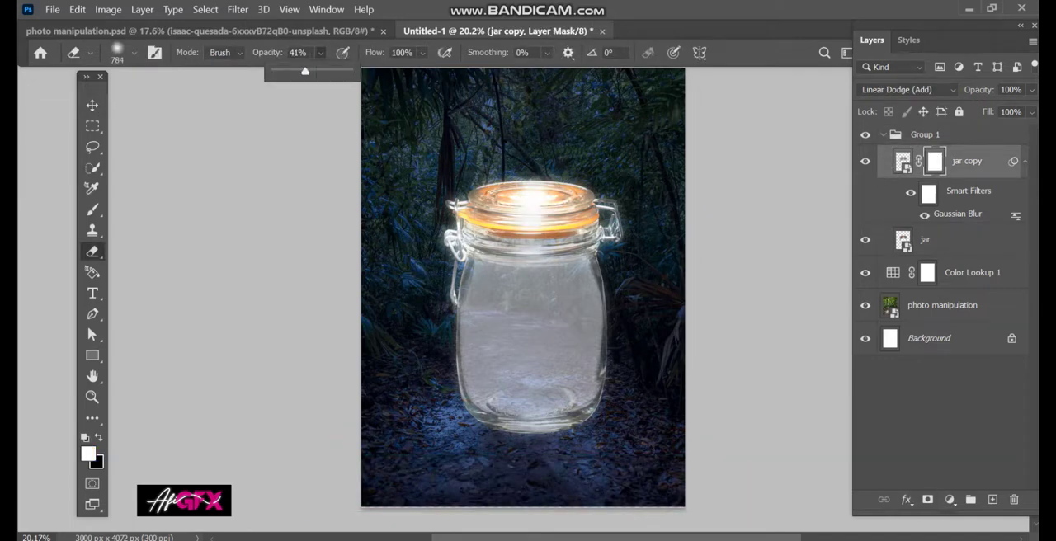
pyautogui.press(']')
pyautogui.click(527, 207)
pyautogui.click(526, 202)
pyautogui.press('v')
pyautogui.click(865, 160)
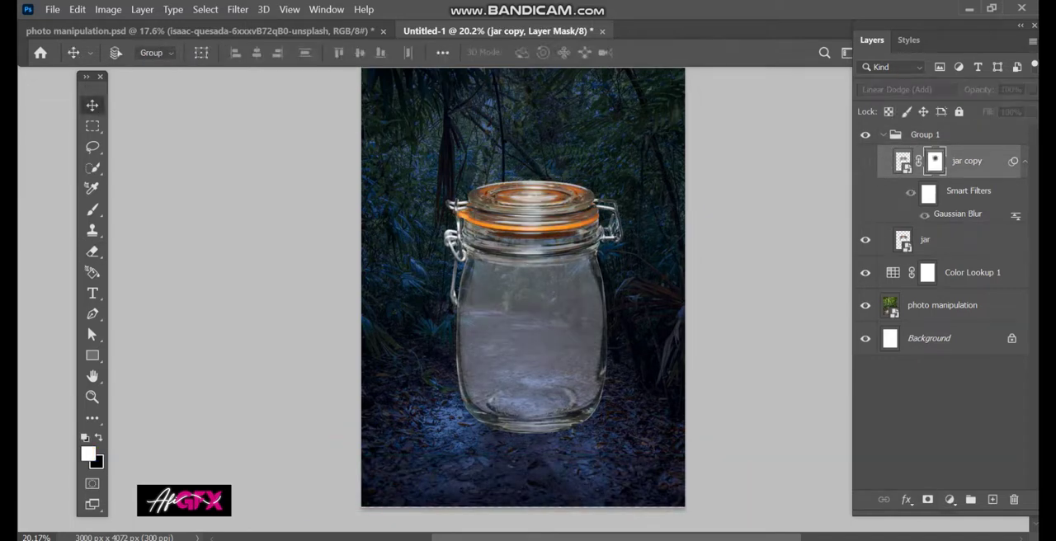
pyautogui.click(865, 160)
pyautogui.click(882, 135)
# - Add a Hue/Saturation adjustment clipped to the jar group, with Colorize on, hue 30 and saturation 100
pyautogui.click(949, 499)
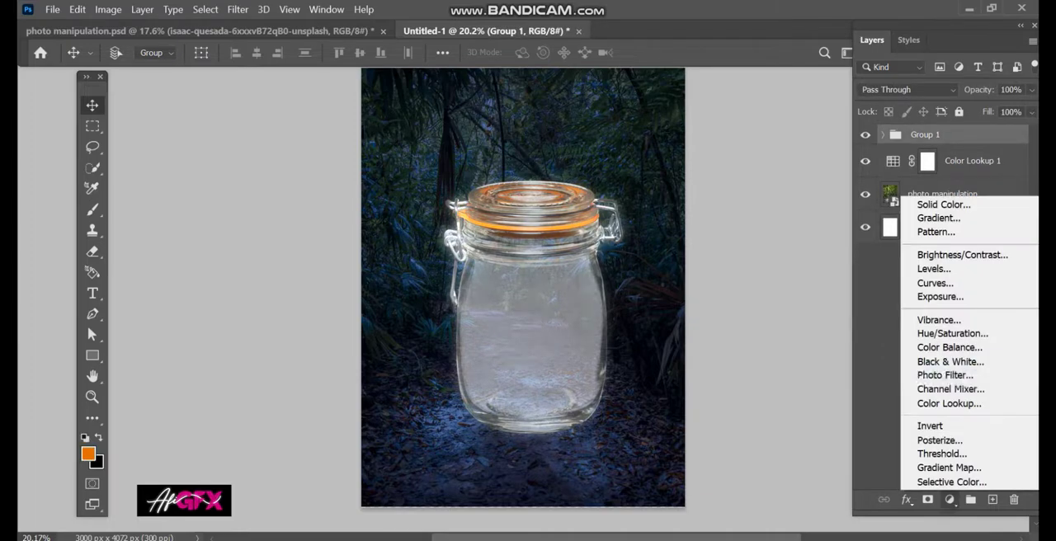
pyautogui.click(932, 334)
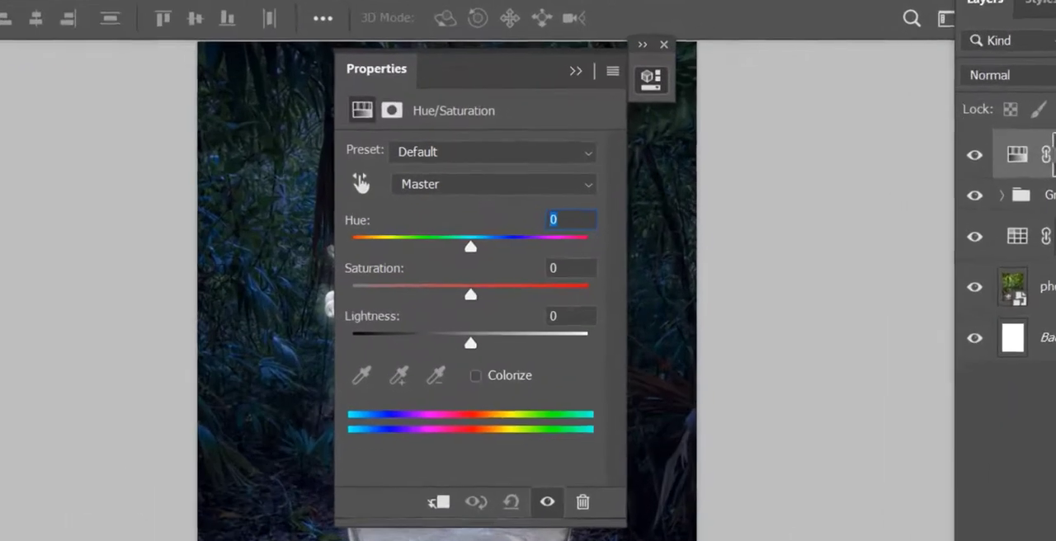
pyautogui.moveTo(539, 200); pyautogui.dragTo(478, 201)
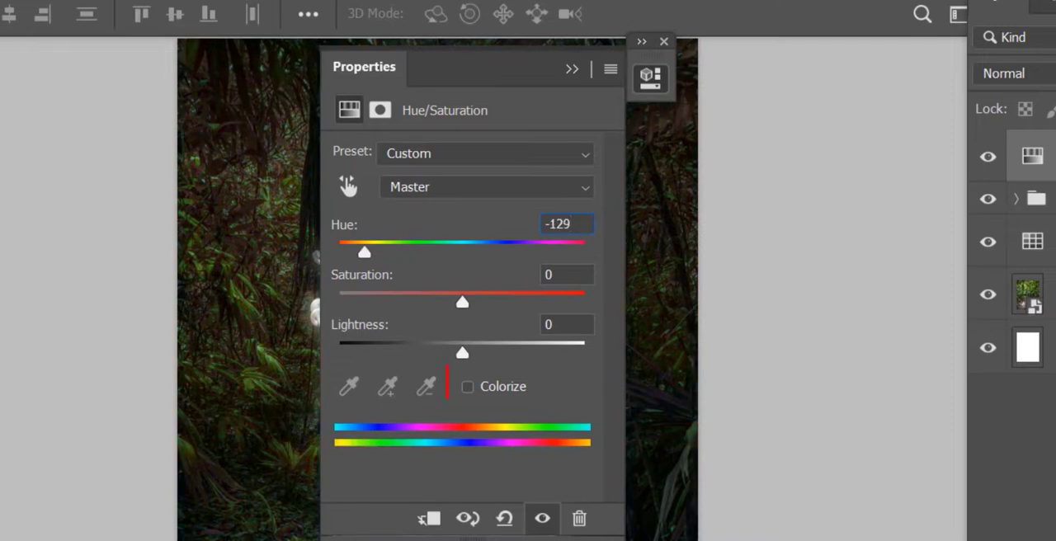
pyautogui.click(467, 386)
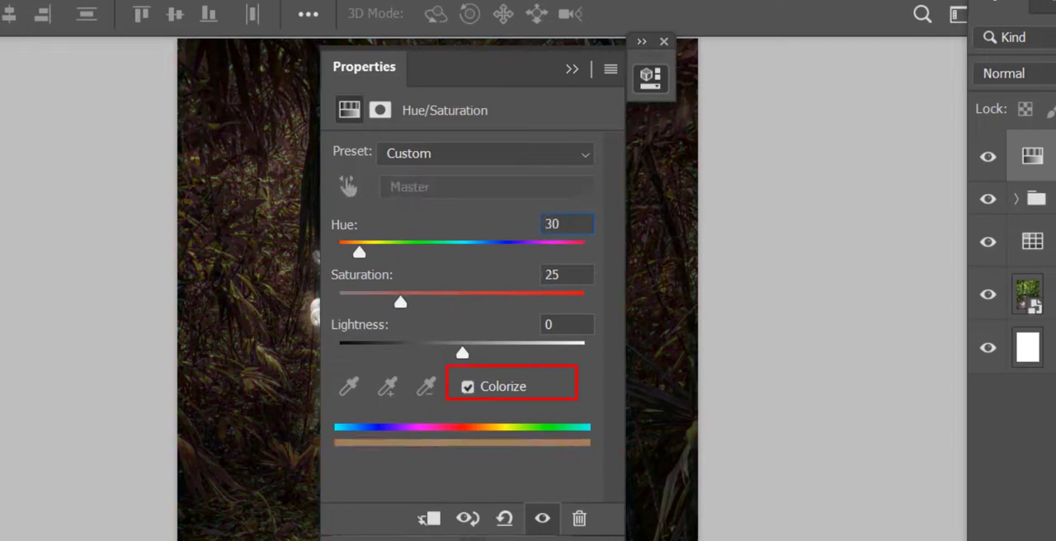
pyautogui.click(642, 41)
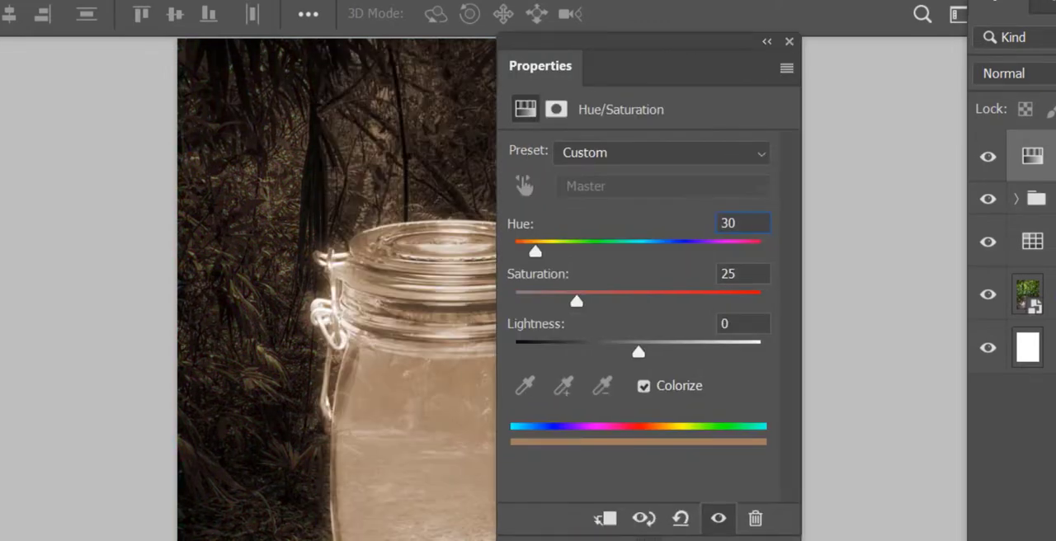
pyautogui.press('Tab')
pyautogui.write('100')
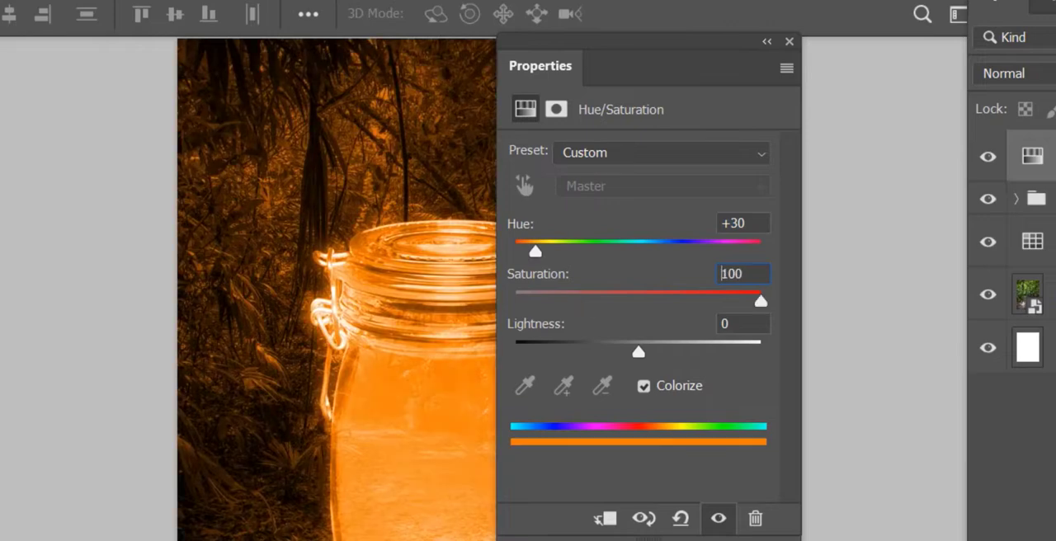
pyautogui.click(605, 518)
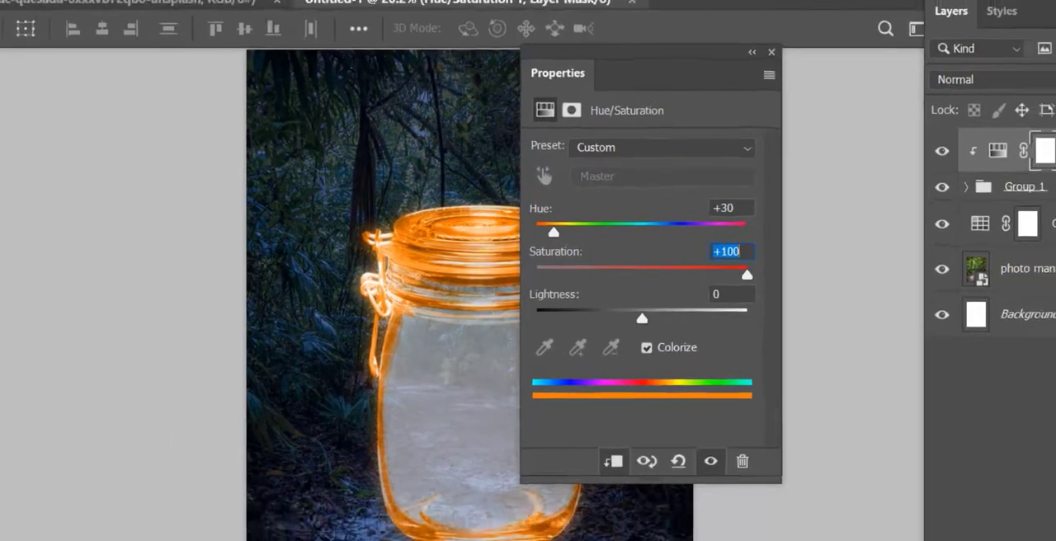
pyautogui.click(767, 41)
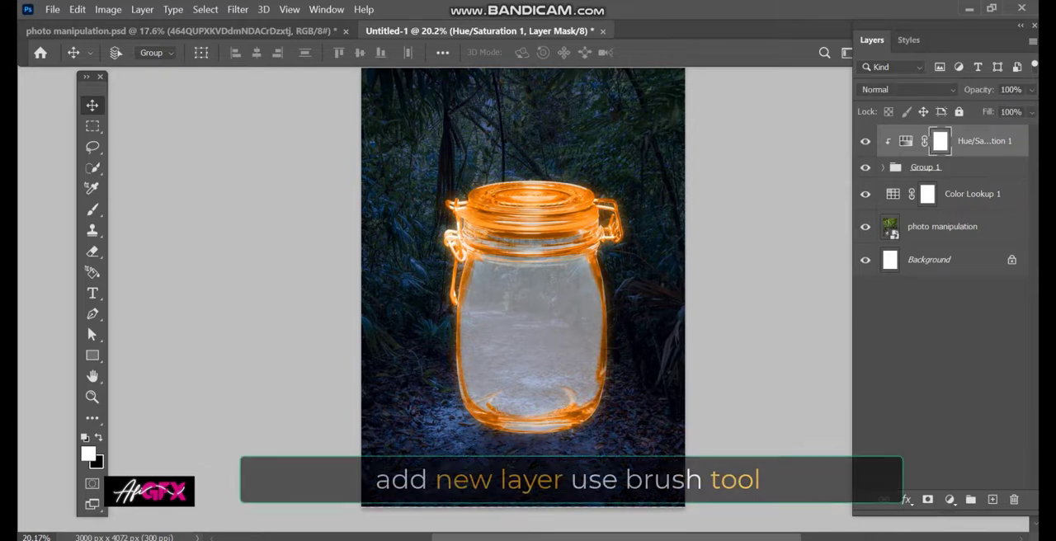
# - On a new layer, paint the inside of the jar black with a Soft Round brush of about 547 px
pyautogui.press('b')
pyautogui.press('x')
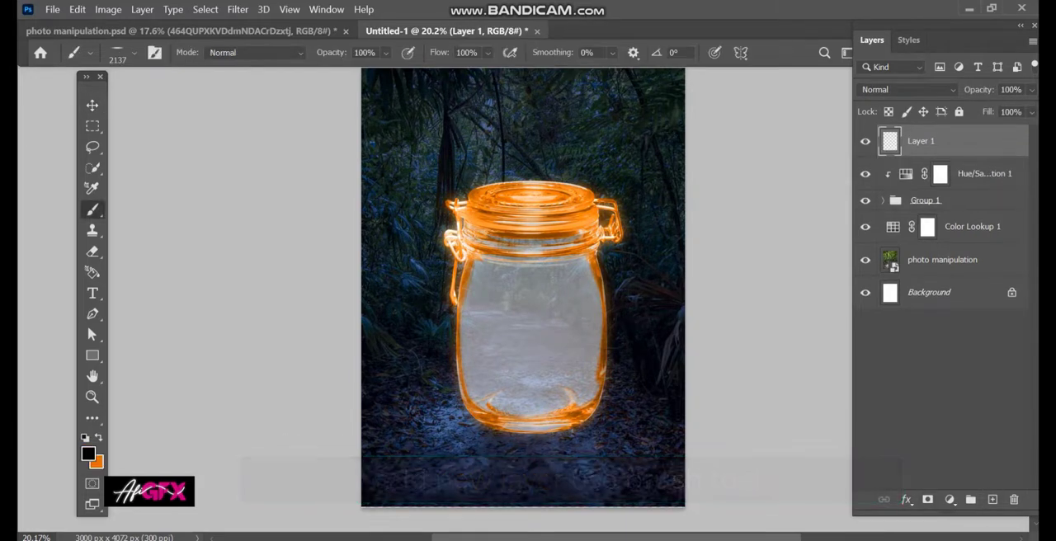
pyautogui.rightClick(520, 277)
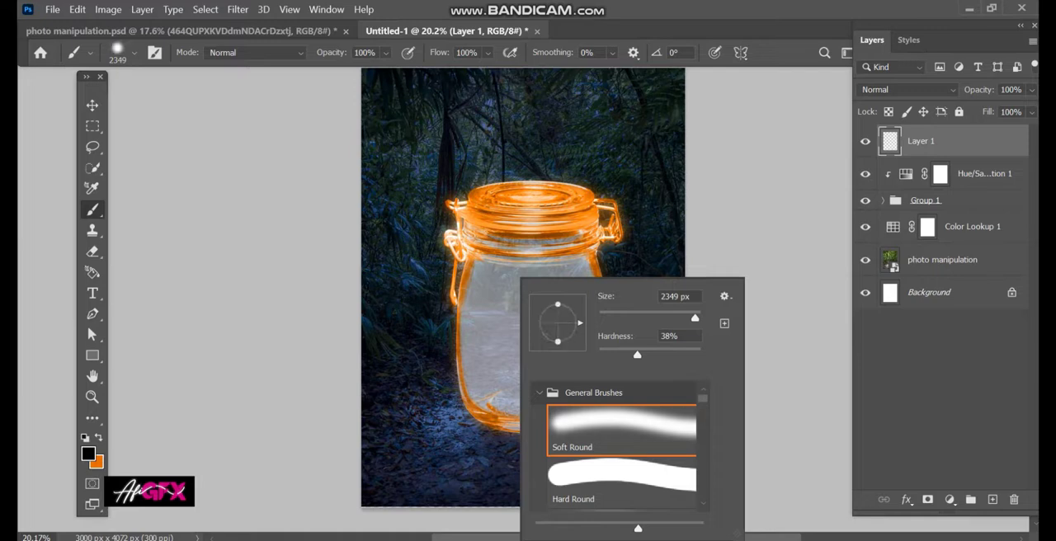
pyautogui.write('547')
pyautogui.press('Return')
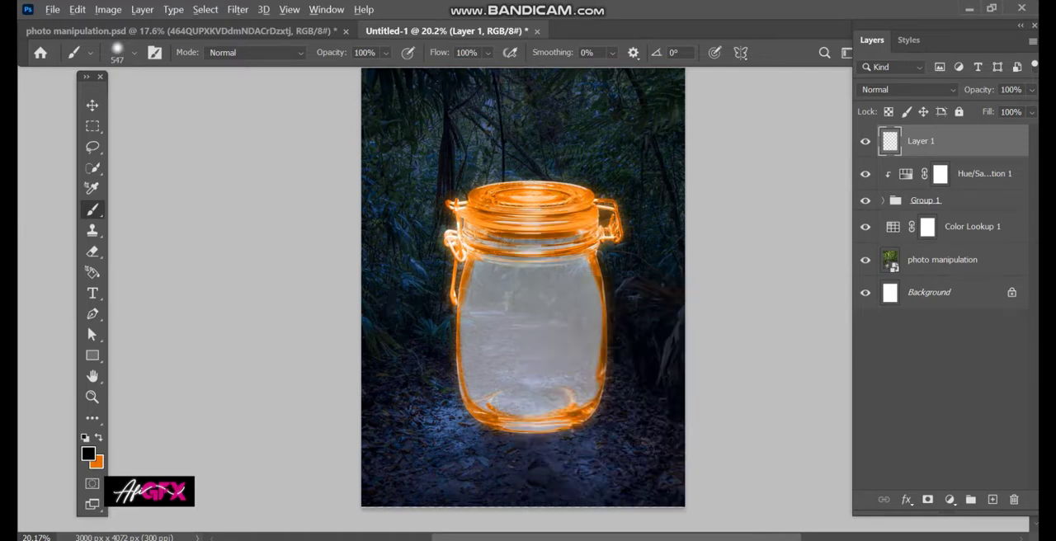
pyautogui.click(524, 288)
pyautogui.scroll(3, 524, 314)
pyautogui.hotkey('ctrl', 'z')
pyautogui.click(516, 280)
pyautogui.moveTo(515, 295); pyautogui.dragTo(485, 282)
pyautogui.moveTo(485, 283)
pyautogui.mouseDown()
pyautogui.moveTo(481, 385)
pyautogui.moveTo(557, 418)
pyautogui.moveTo(581, 372)
pyautogui.moveTo(586, 301)
pyautogui.moveTo(545, 273)
pyautogui.mouseUp()
pyautogui.moveTo(475, 235); pyautogui.dragTo(536, 354)
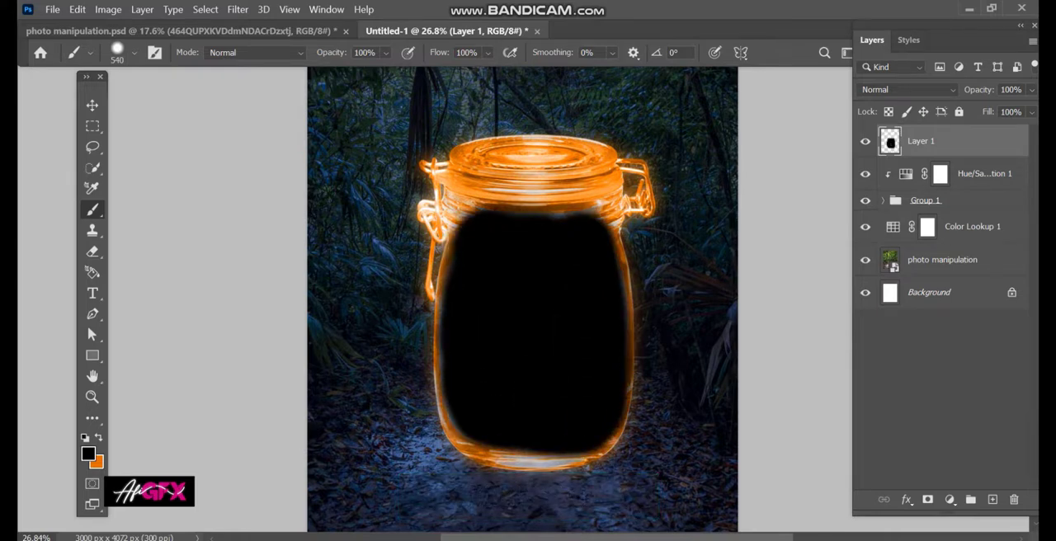
# - Place the floor image from the manipulation folder and clip it to the black painted layer
pyautogui.hotkey('alt', 'Tab')
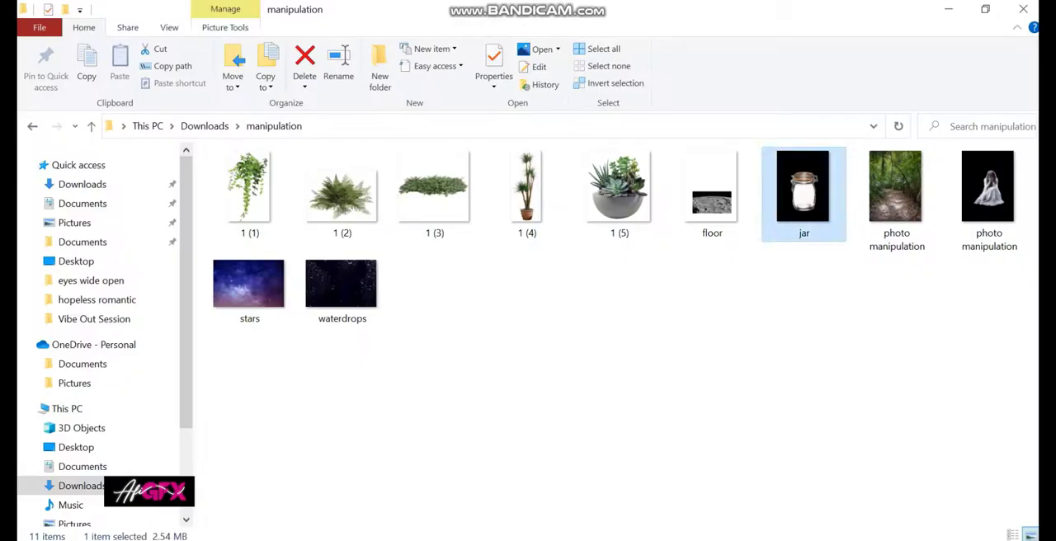
pyautogui.click(611, 379)
pyautogui.moveTo(711, 196); pyautogui.dragTo(522, 330)
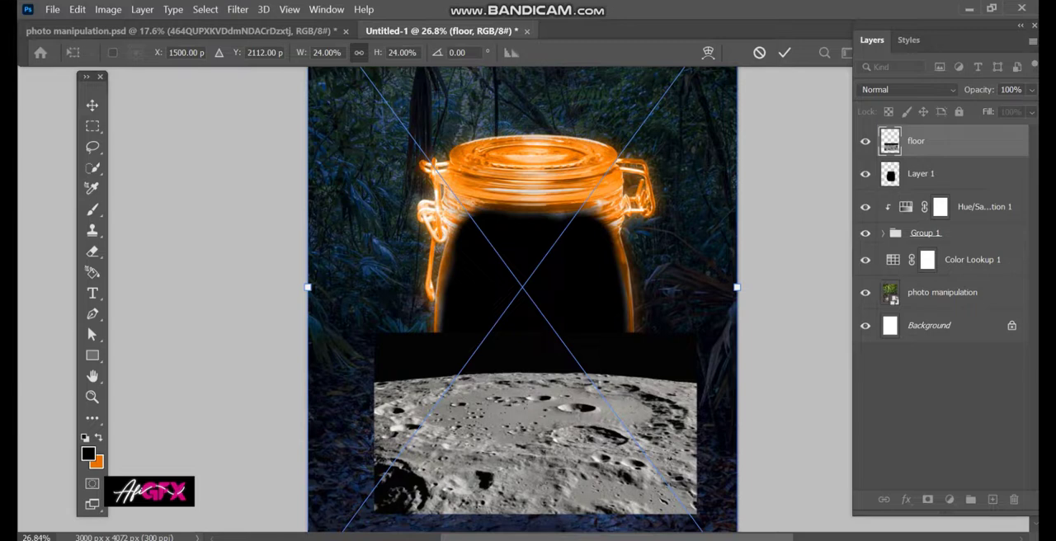
pyautogui.press('Return')
pyautogui.keyDown('alt'); pyautogui.click(917, 157); pyautogui.keyUp('alt')
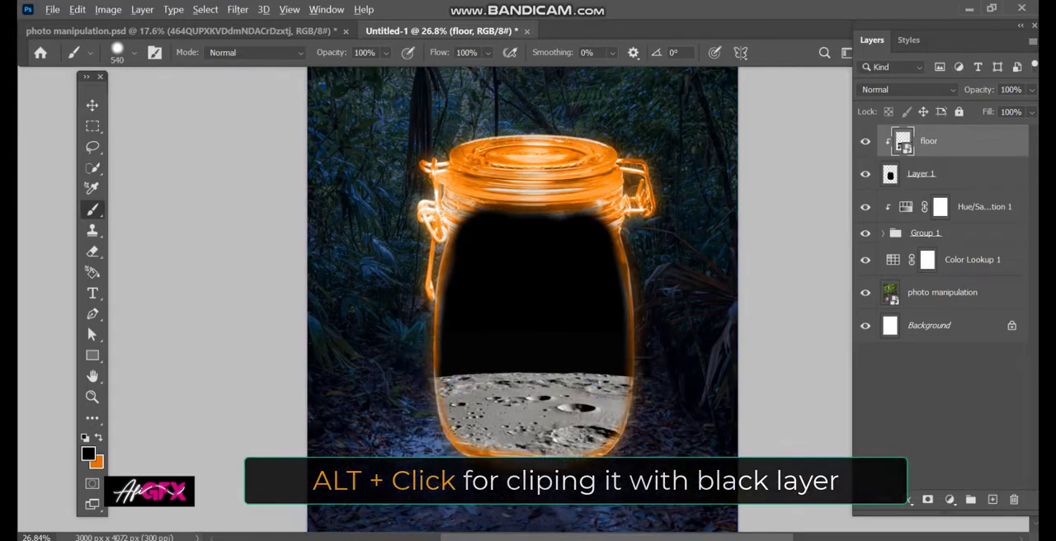
# - Scale down the moon floor layer and position it across the base of the jar's interior
pyautogui.press('v')
pyautogui.moveTo(554, 354)
pyautogui.mouseDown()
pyautogui.moveTo(578, 412)
pyautogui.moveTo(569, 390)
pyautogui.mouseUp()
pyautogui.hotkey('ctrl', 't')
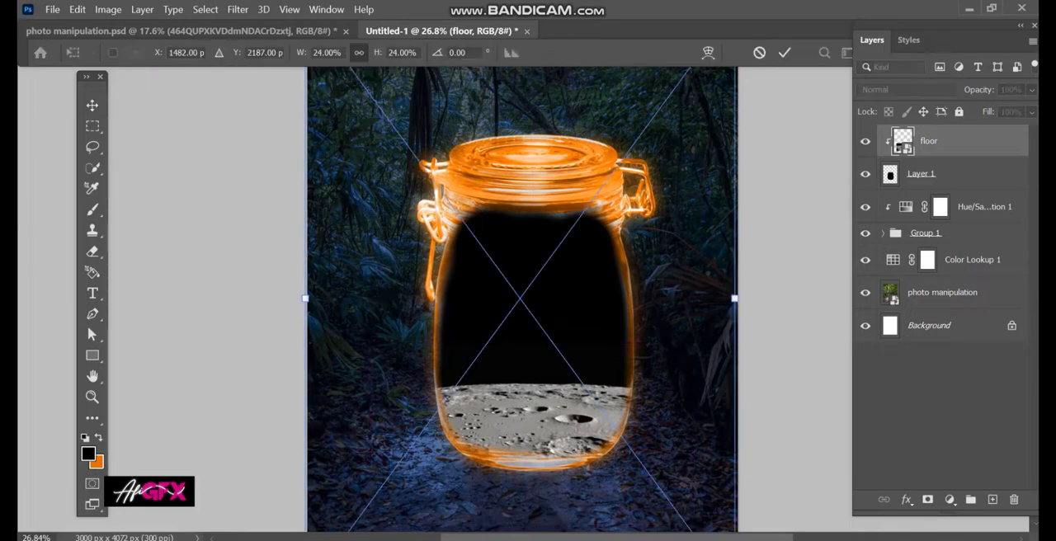
pyautogui.moveTo(734, 297); pyautogui.dragTo(575, 298)
pyautogui.moveTo(504, 361); pyautogui.dragTo(595, 391)
pyautogui.press('Return')
# - Place the photo of the seated girl, scale it to 12.57% and seat her on the moon floor inside the jar
pyautogui.hotkey('alt', 'Tab')
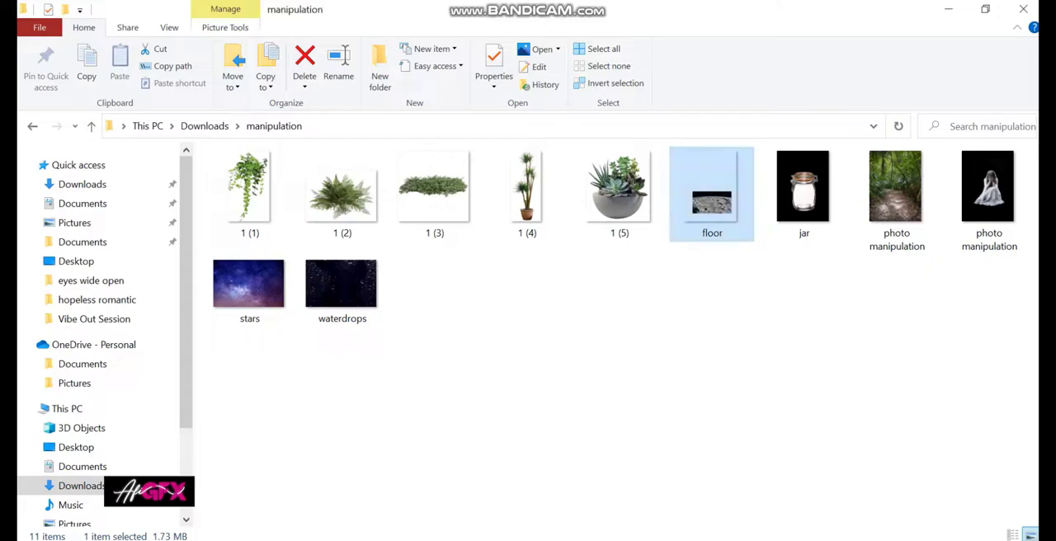
pyautogui.moveTo(987, 189); pyautogui.dragTo(522, 330)
pyautogui.moveTo(737, 288); pyautogui.dragTo(530, 289)
pyautogui.press('Return')
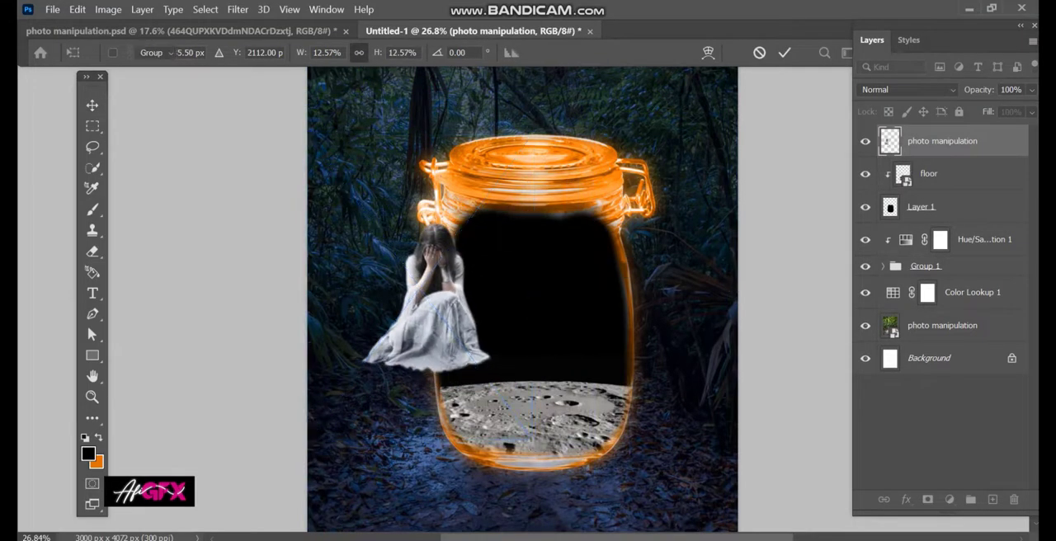
pyautogui.moveTo(444, 307); pyautogui.dragTo(555, 328)
# - Place the potted succulent image 1 (5), scale it down and set it beside the girl's dress on the moon floor
pyautogui.hotkey('alt', 'Tab')
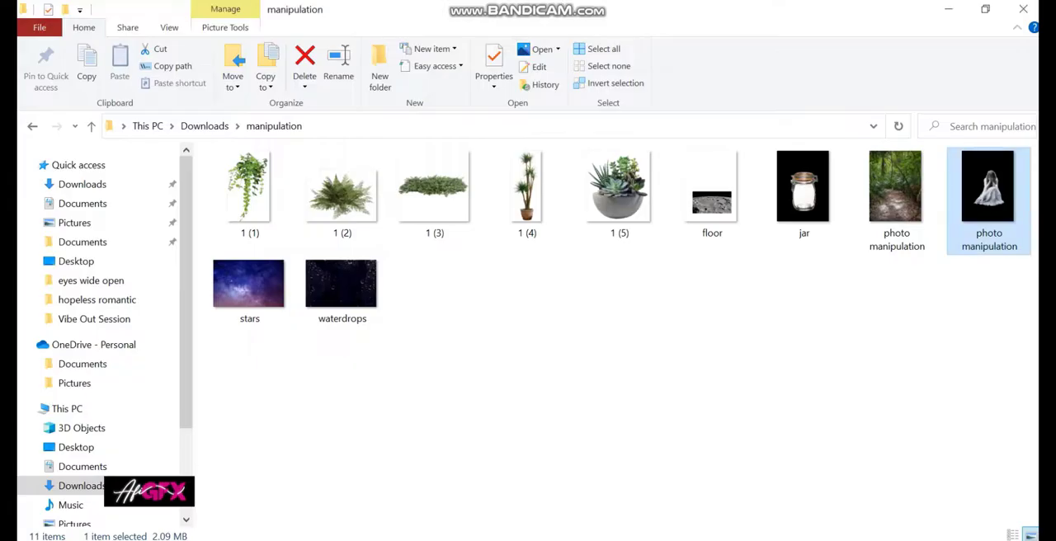
pyautogui.moveTo(619, 190); pyautogui.dragTo(603, 440)
pyautogui.moveTo(687, 288); pyautogui.dragTo(490, 401)
pyautogui.press('Return')
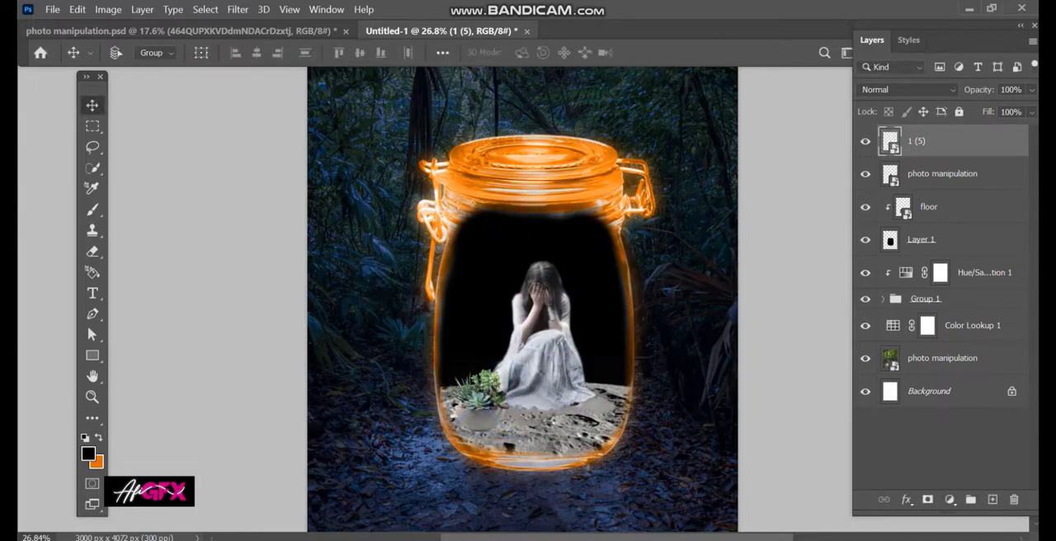
# - Place the stars image directly above the floor layer and clip it to the jar's black painted layer
pyautogui.hotkey('alt', 'Tab')
pyautogui.moveTo(527, 198); pyautogui.dragTo(512, 538)
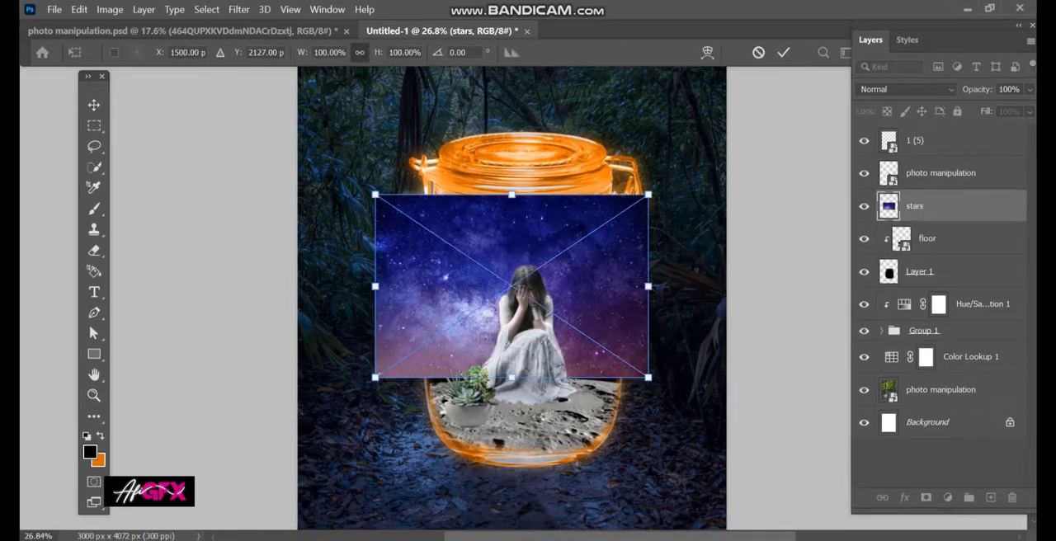
pyautogui.moveTo(511, 378); pyautogui.dragTo(512, 452)
pyautogui.press('Return')
pyautogui.hotkey('ctrl', 'alt', 'g')
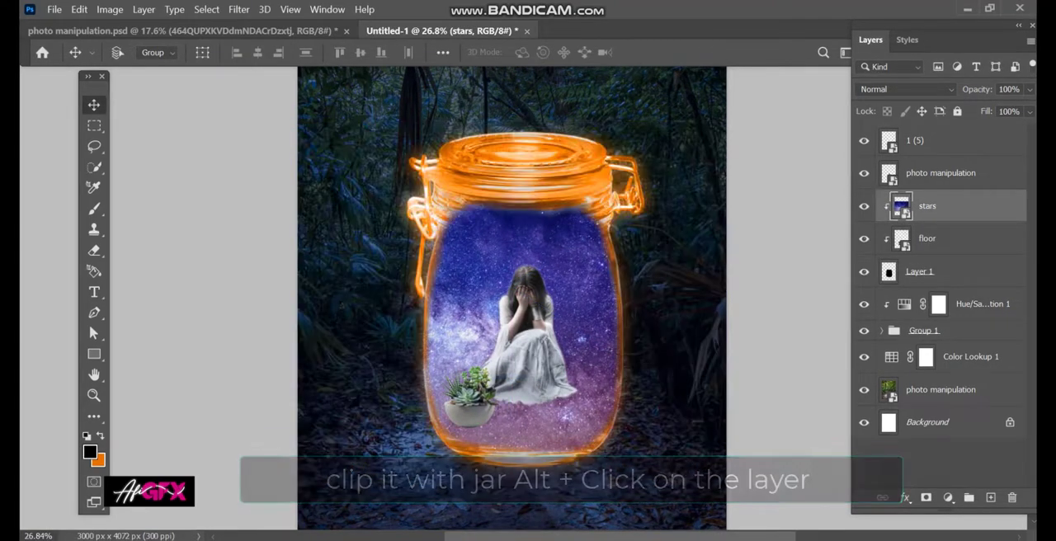
# - Add a mask to the stars layer and erase the galaxy from the moon ground at 41% opacity
pyautogui.press('e')
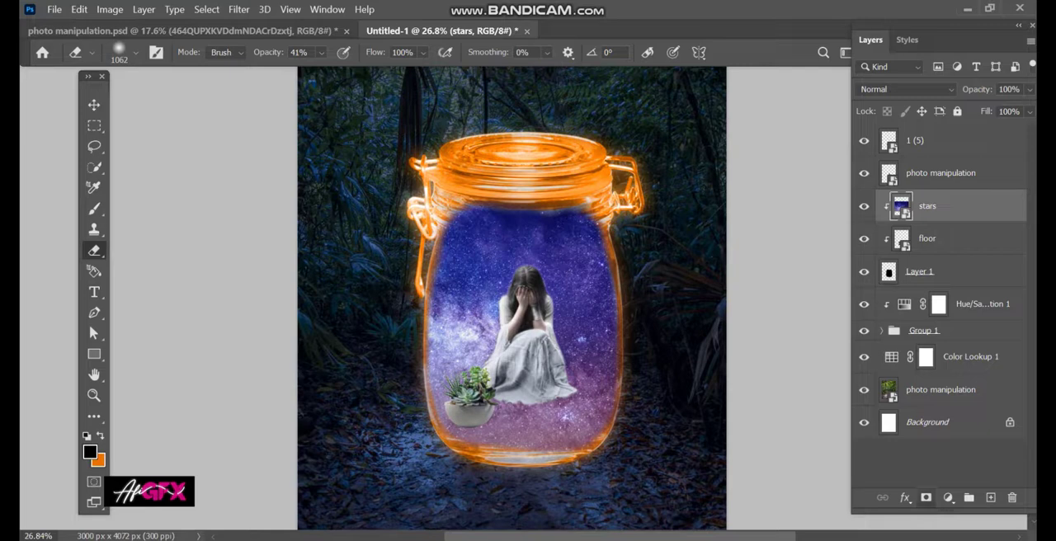
pyautogui.click(925, 497)
pyautogui.moveTo(459, 425); pyautogui.dragTo(551, 426)
pyautogui.keyDown('alt'); pyautogui.rightClick(545, 400); pyautogui.keyUp('alt')
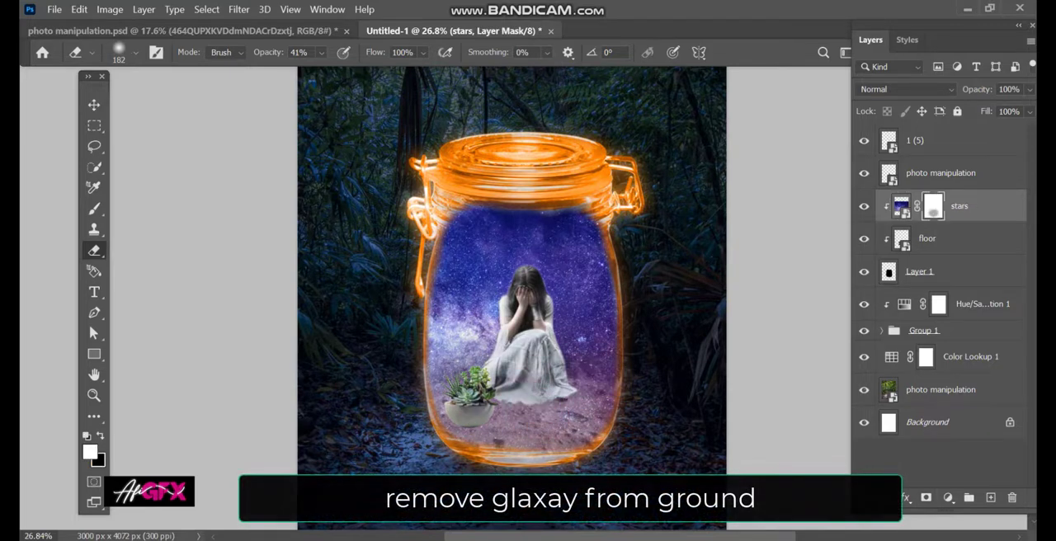
pyautogui.keyDown('alt'); pyautogui.rightClick(516, 413); pyautogui.keyUp('alt')
pyautogui.moveTo(482, 409); pyautogui.dragTo(521, 410)
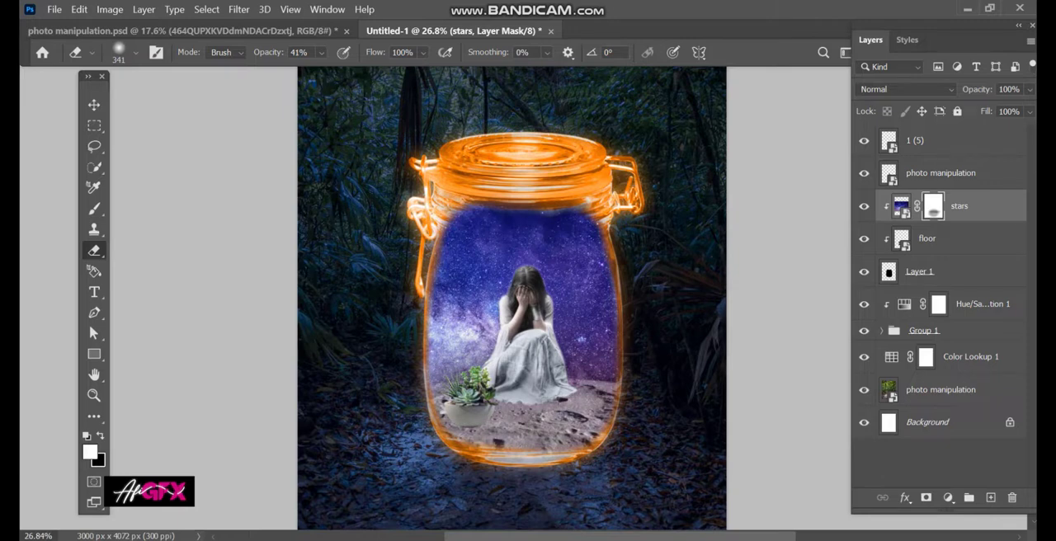
# - Place the tall potted plant image 1 (4), scale it down and stand it on the moon floor on the girl's other side
pyautogui.click(941, 141)
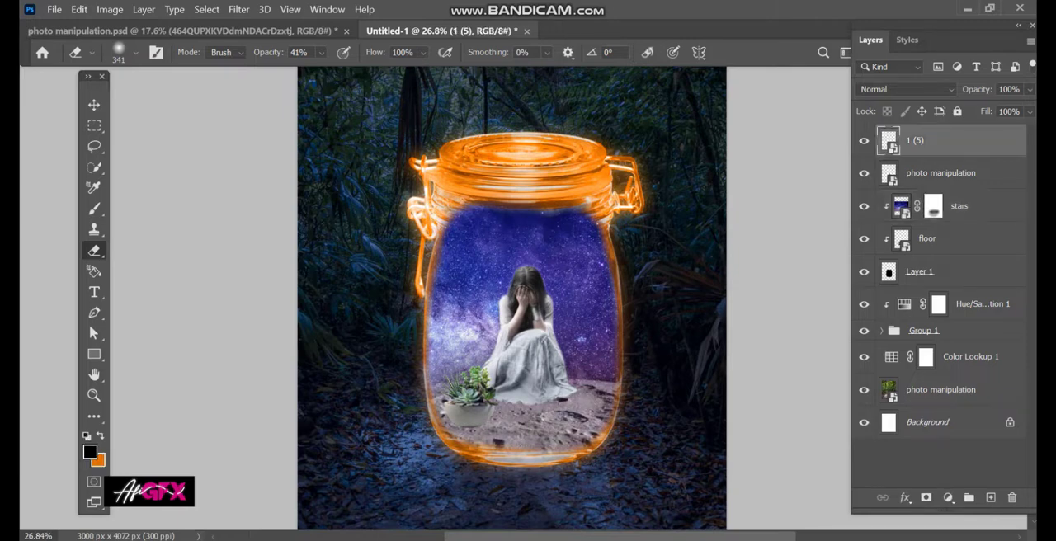
pyautogui.hotkey('alt', 'Tab')
pyautogui.click(527, 347)
pyautogui.moveTo(526, 194); pyautogui.dragTo(513, 330)
pyautogui.moveTo(635, 287); pyautogui.dragTo(468, 287)
pyautogui.moveTo(432, 331); pyautogui.dragTo(584, 376)
pyautogui.moveTo(580, 238); pyautogui.dragTo(581, 285)
pyautogui.moveTo(597, 367); pyautogui.dragTo(595, 367)
pyautogui.press('Return')
# - Place the fern image 1 (2) and position it over the tall plant's pot on the moon floor
pyautogui.hotkey('alt', 'Tab')
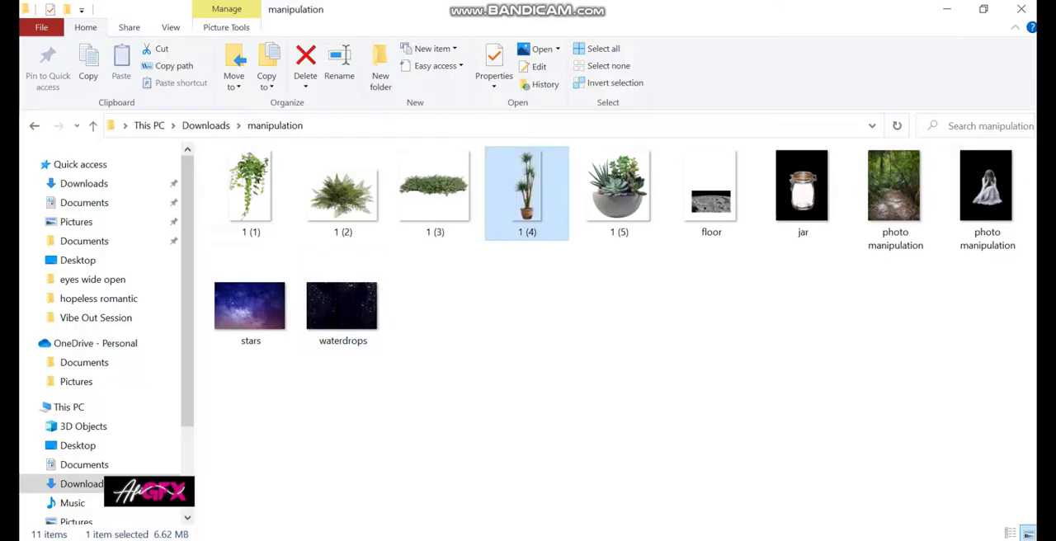
pyautogui.moveTo(343, 188); pyautogui.dragTo(511, 330)
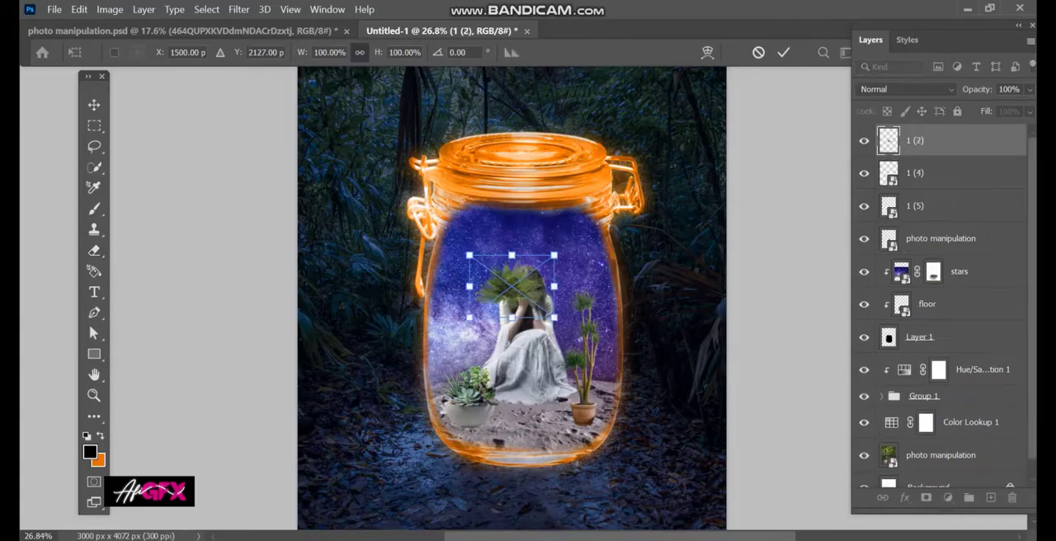
pyautogui.moveTo(515, 281); pyautogui.dragTo(611, 386)
pyautogui.press('Return')
# - Add a mask to the tall plant layer 1 (4) and erase its pot at 100% opacity
pyautogui.scroll(6, 611, 410)
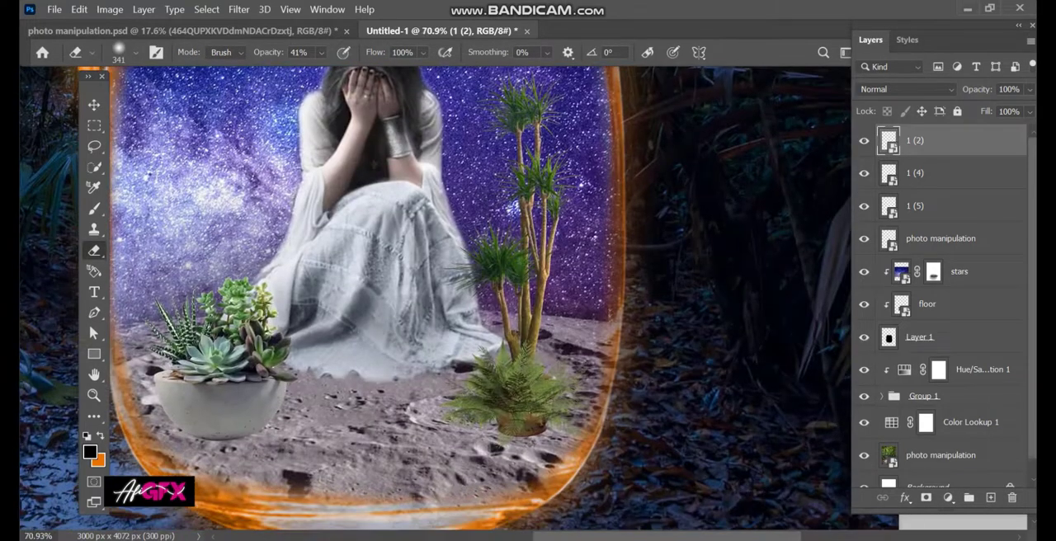
pyautogui.click(938, 173)
pyautogui.click(925, 497)
pyautogui.moveTo(552, 381); pyautogui.dragTo(520, 382)
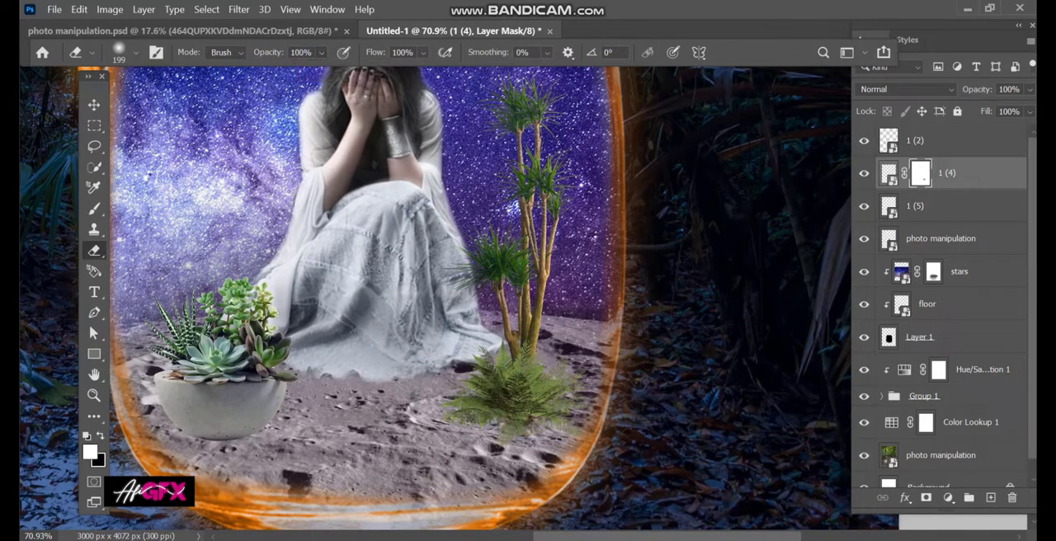
# - Adjust the fern over the tall plant's base and reposition both plants together on the moon floor
pyautogui.press('v')
pyautogui.moveTo(530, 380); pyautogui.dragTo(541, 386)
pyautogui.keyDown('shift'); pyautogui.click(530, 349); pyautogui.keyUp('shift')
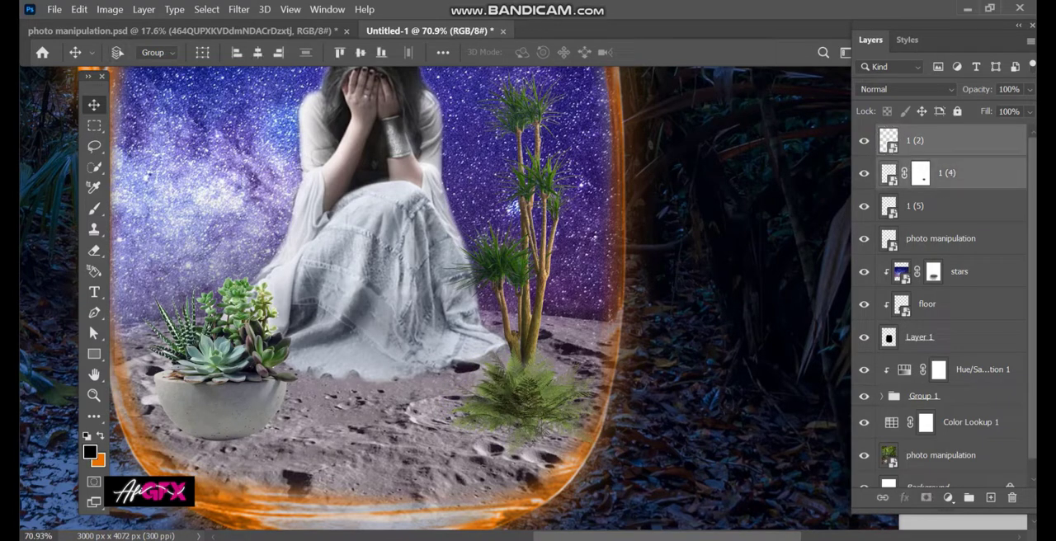
pyautogui.moveTo(530, 353); pyautogui.dragTo(514, 366)
pyautogui.scroll(-7, 548, 399)
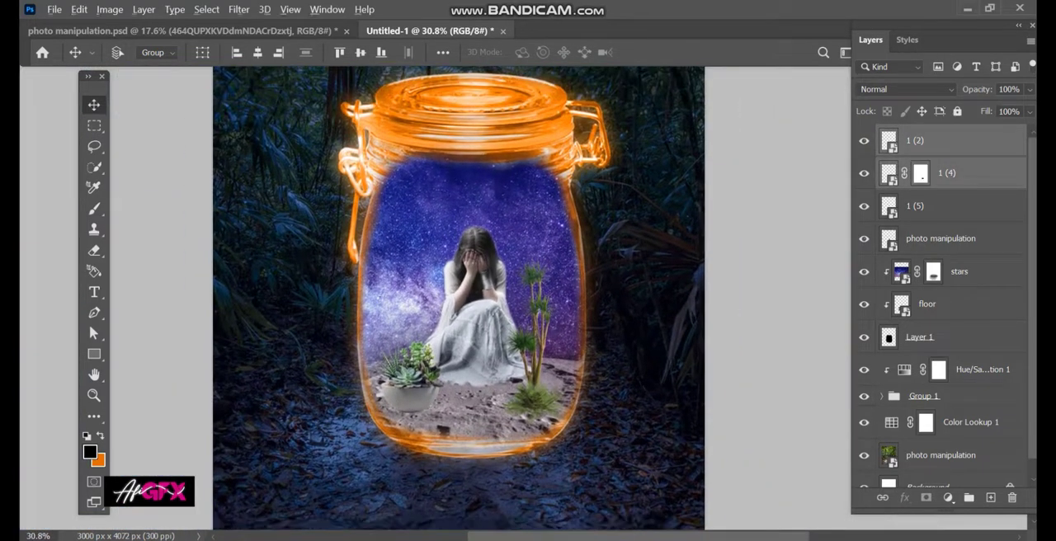
# - Add a Black & White adjustment with the Default preset above the stars layer, clipped to the jar's black painted layer
pyautogui.scroll(-2, 454, 298)
pyautogui.click(941, 239)
pyautogui.click(960, 271)
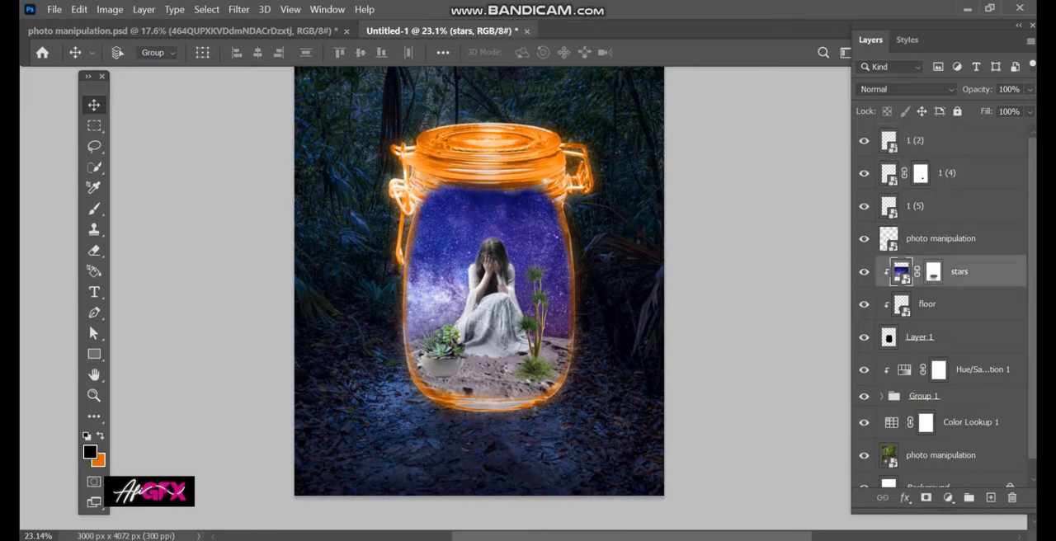
pyautogui.click(864, 271)
pyautogui.click(864, 271)
pyautogui.click(948, 497)
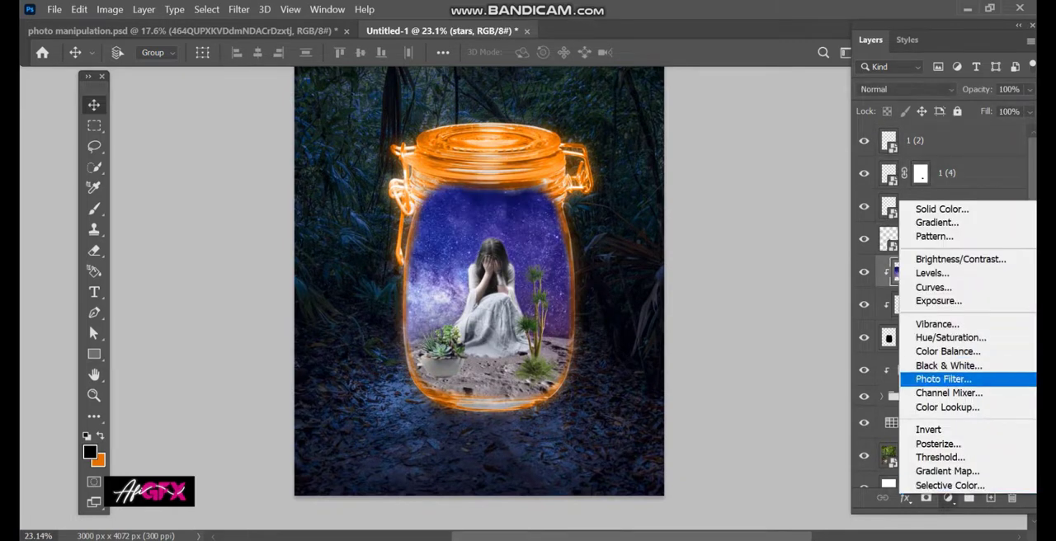
pyautogui.click(949, 365)
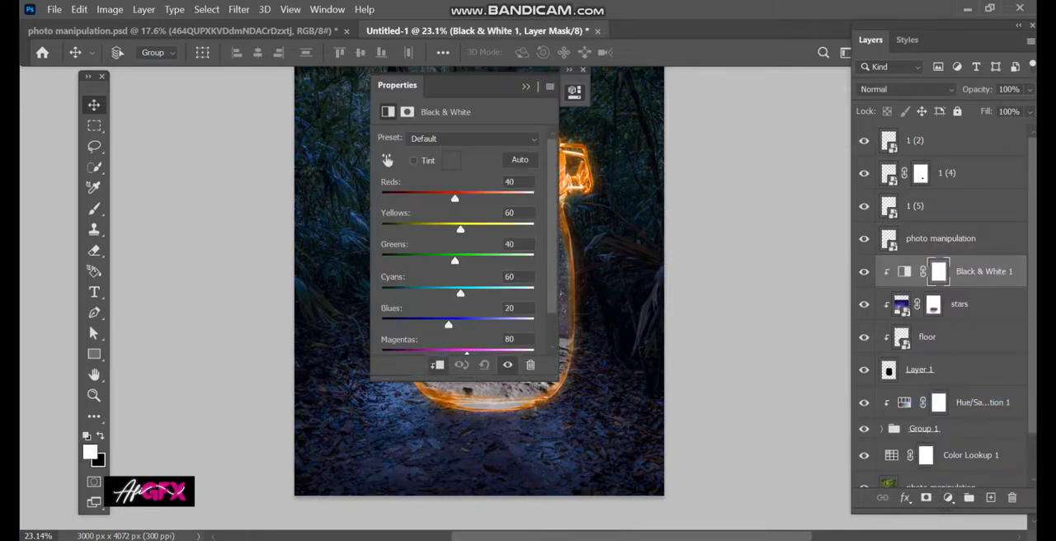
pyautogui.click(525, 87)
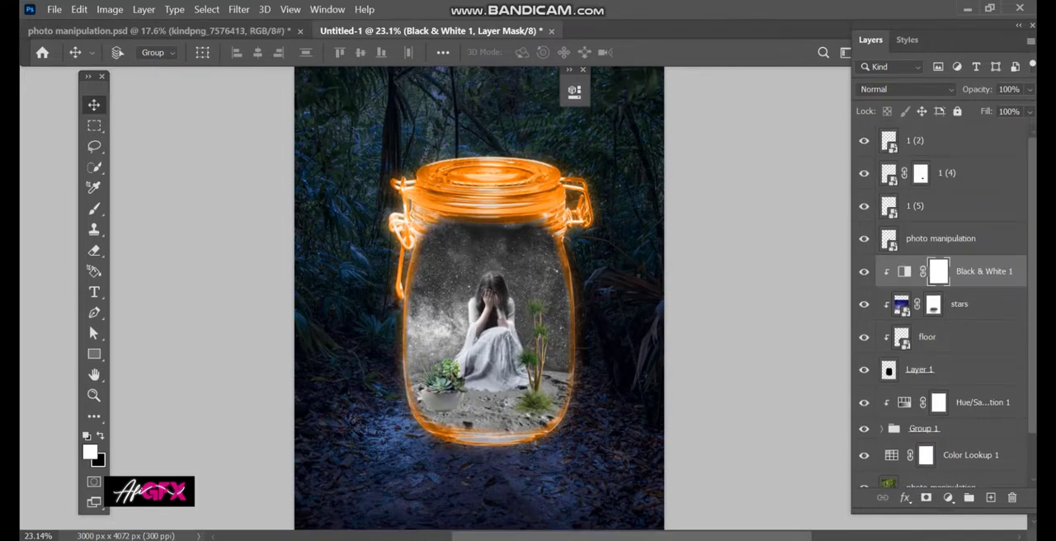
# - Give the girl layer a white Inner Shadow in Color Dodge with 26% opacity, 90° angle, distance 0, choke 22% and size 25 px
pyautogui.click(940, 239)
pyautogui.click(863, 239)
pyautogui.click(864, 238)
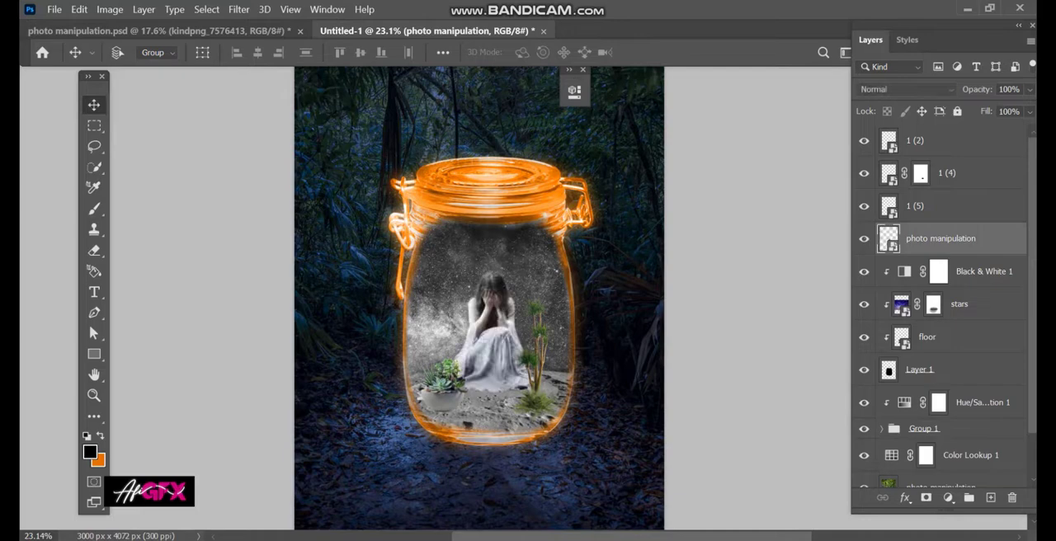
pyautogui.click(904, 497)
pyautogui.click(954, 336)
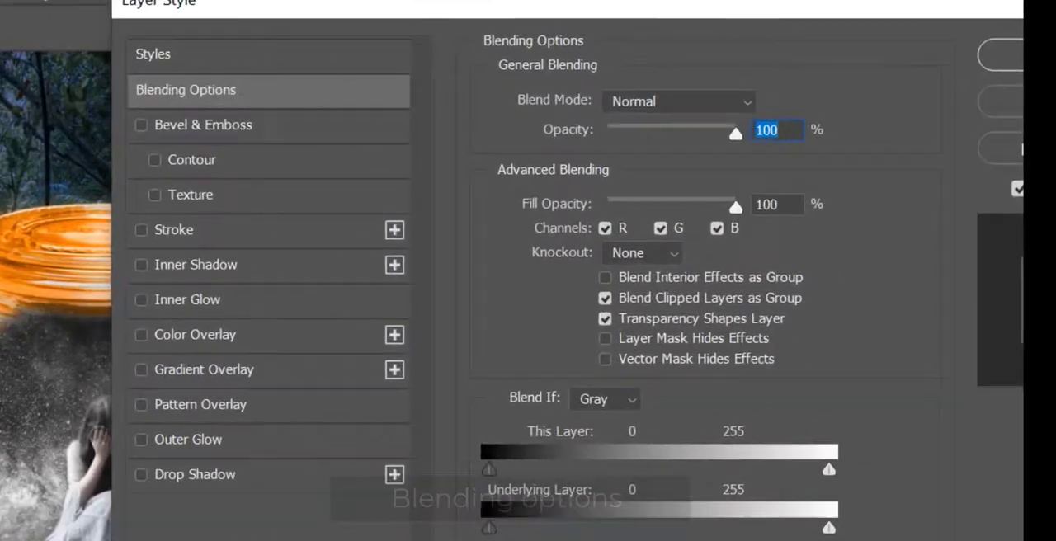
pyautogui.click(264, 193)
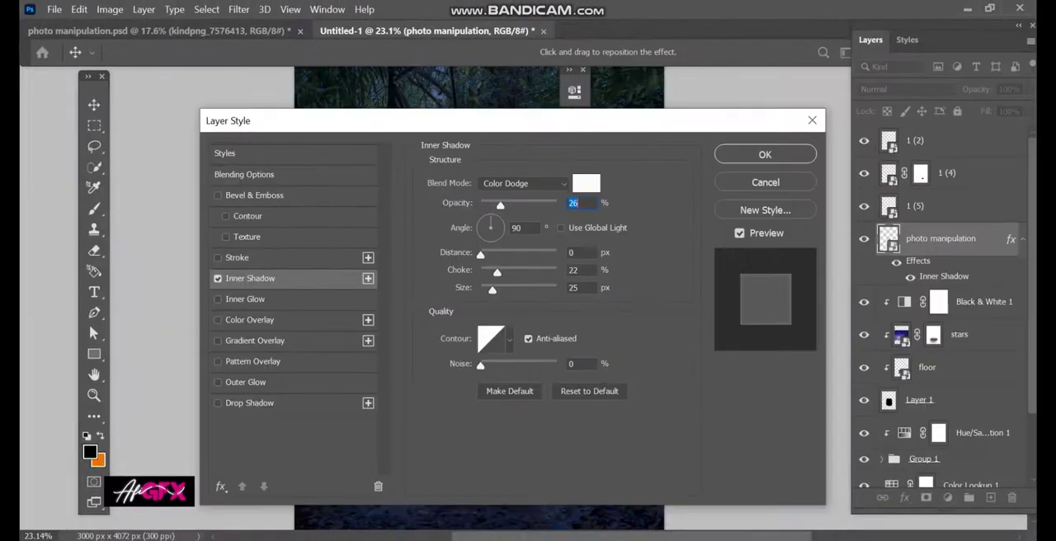
pyautogui.click(765, 155)
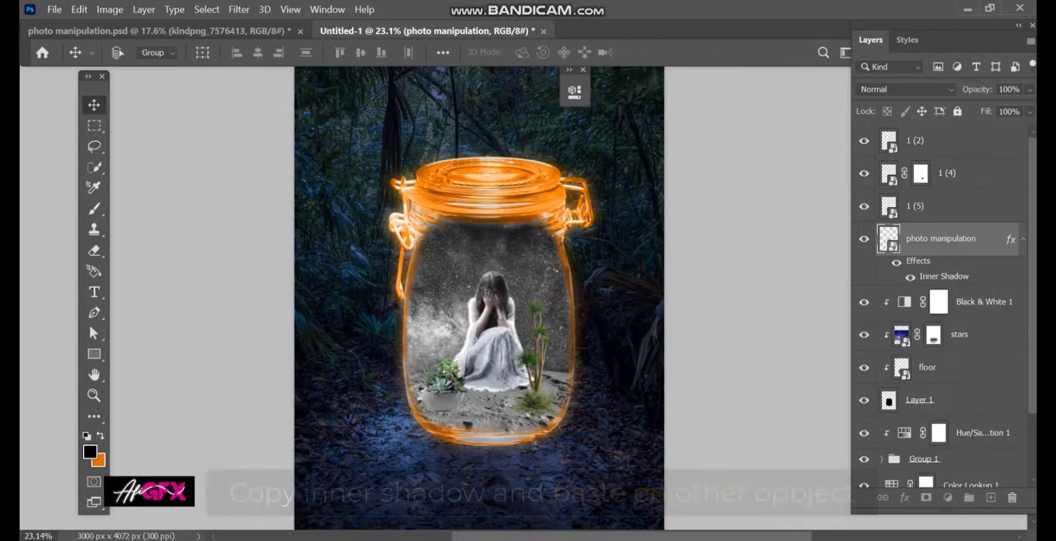
# - Copy the girl's Inner Shadow to the three plant layers and group the girl and plants
pyautogui.moveTo(1010, 240); pyautogui.dragTo(1010, 206)
pyautogui.moveTo(948, 162); pyautogui.dragTo(942, 141)
pyautogui.click(941, 141)
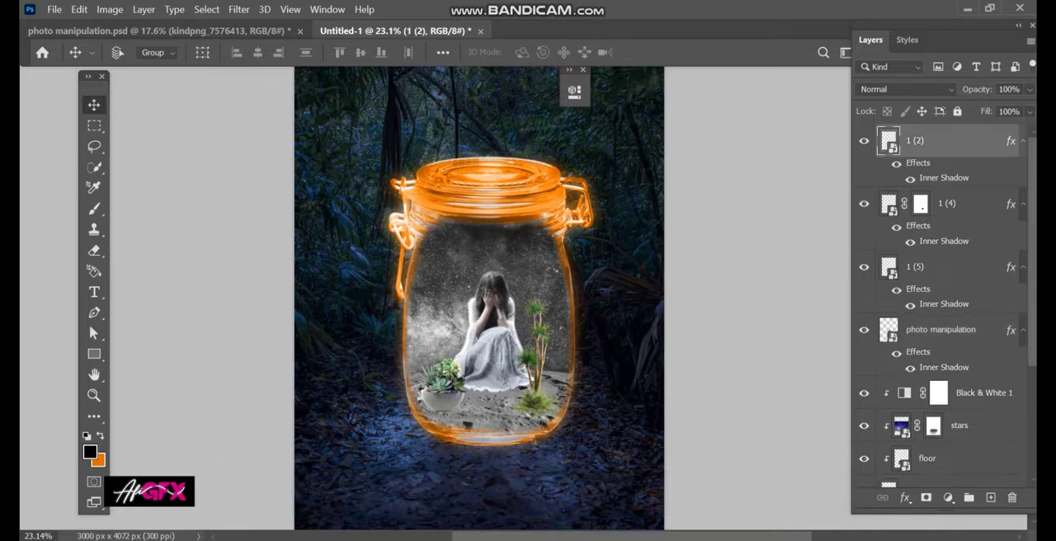
pyautogui.keyDown('shift'); pyautogui.click(941, 330); pyautogui.keyUp('shift')
pyautogui.hotkey('ctrl', 'g')
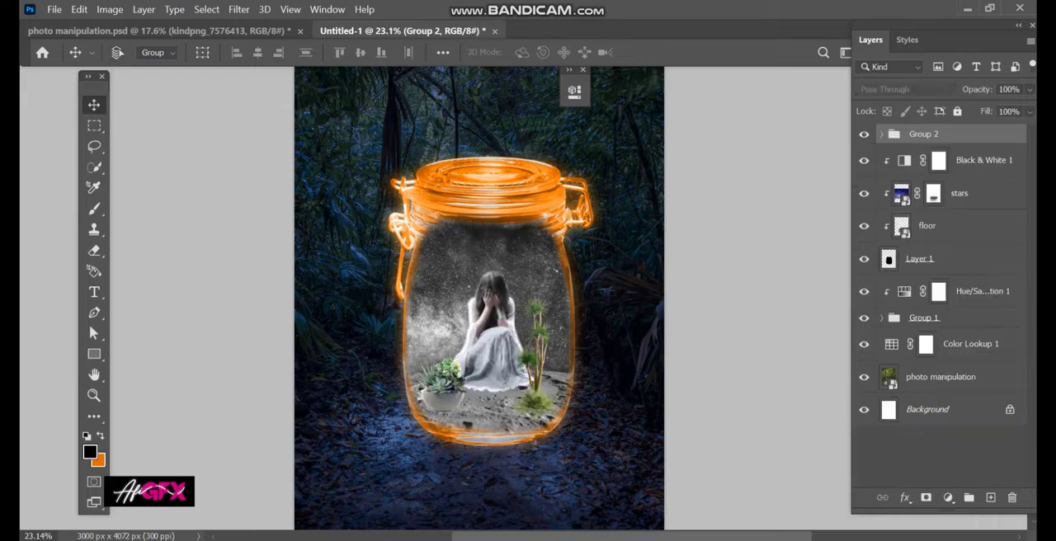
# - Add a colorizing Hue/Saturation adjustment with hue +30 and saturation 100, clipped to the girl and plants group
pyautogui.click(982, 160)
pyautogui.click(923, 134)
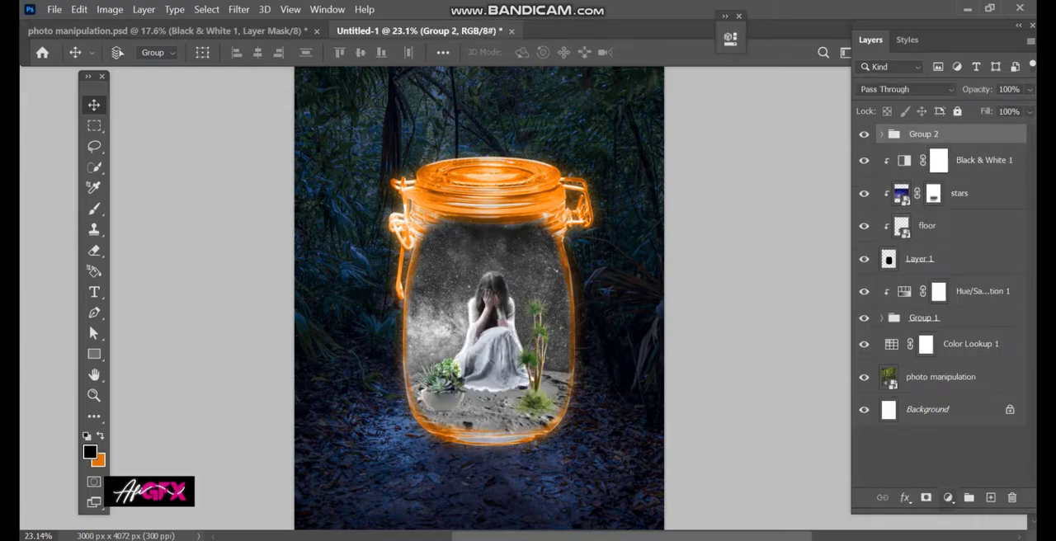
pyautogui.click(948, 498)
pyautogui.click(950, 347)
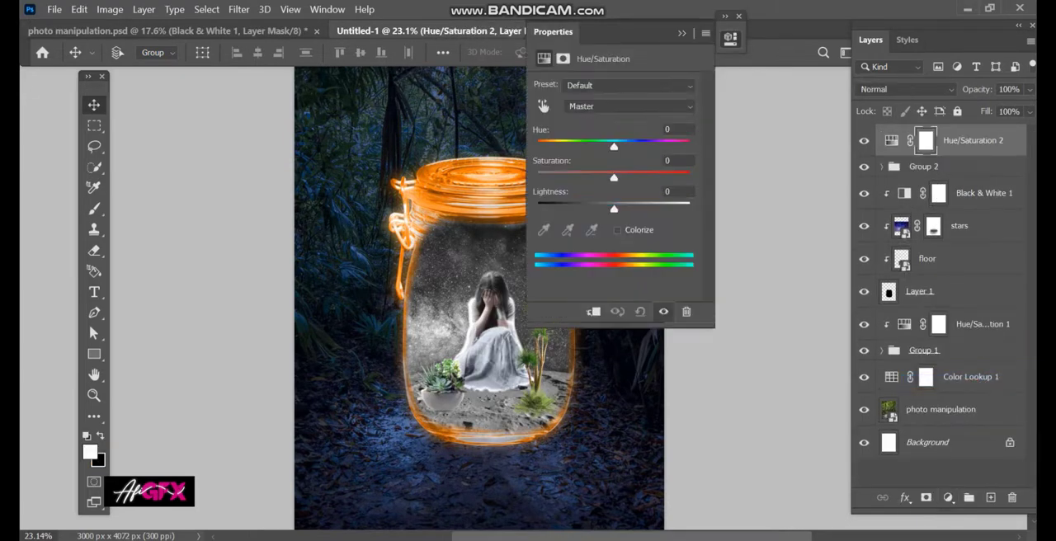
pyautogui.click(617, 230)
pyautogui.moveTo(574, 177); pyautogui.dragTo(638, 177)
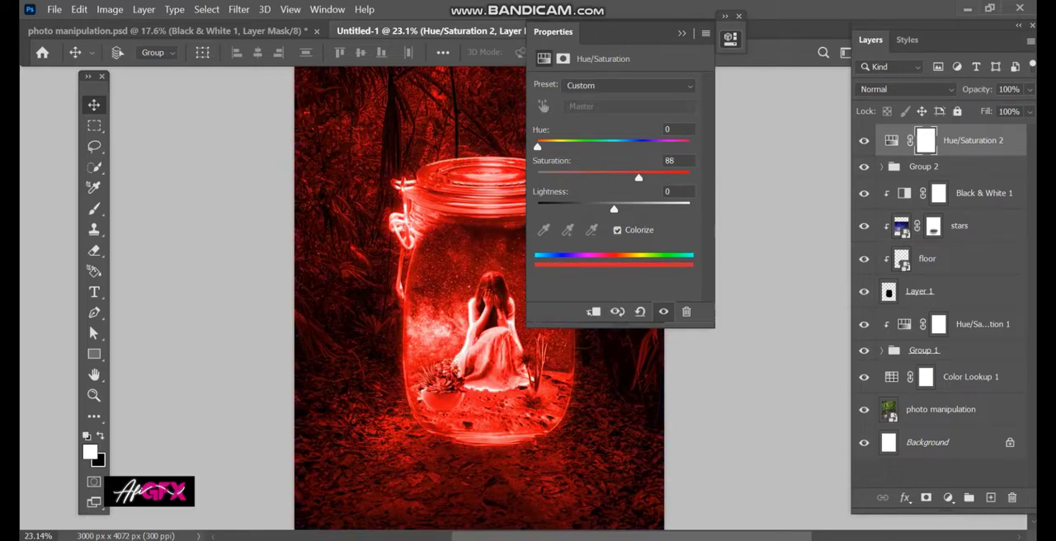
pyautogui.moveTo(538, 147); pyautogui.dragTo(548, 147)
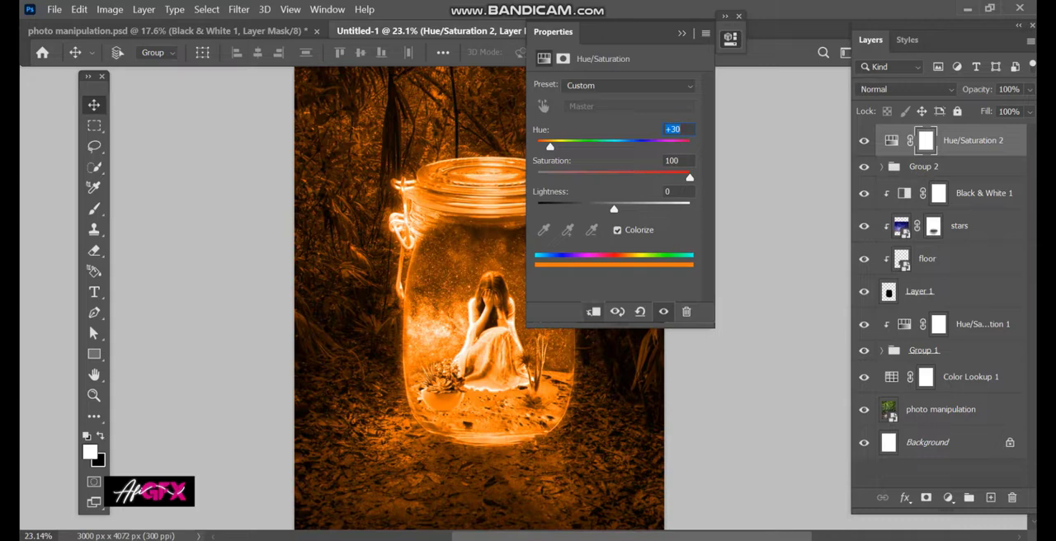
pyautogui.hotkey('ctrl', 'alt', 'g')
pyautogui.click(681, 33)
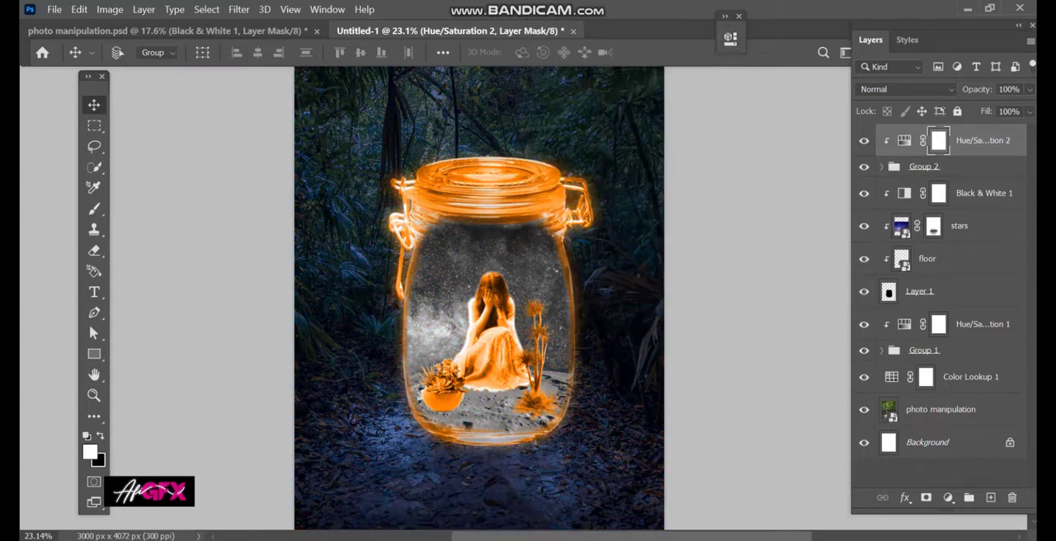
# - Group the jar layers from Group 1 up through Black & White 1 and check the new group's visibility
pyautogui.click(940, 409)
pyautogui.click(924, 351)
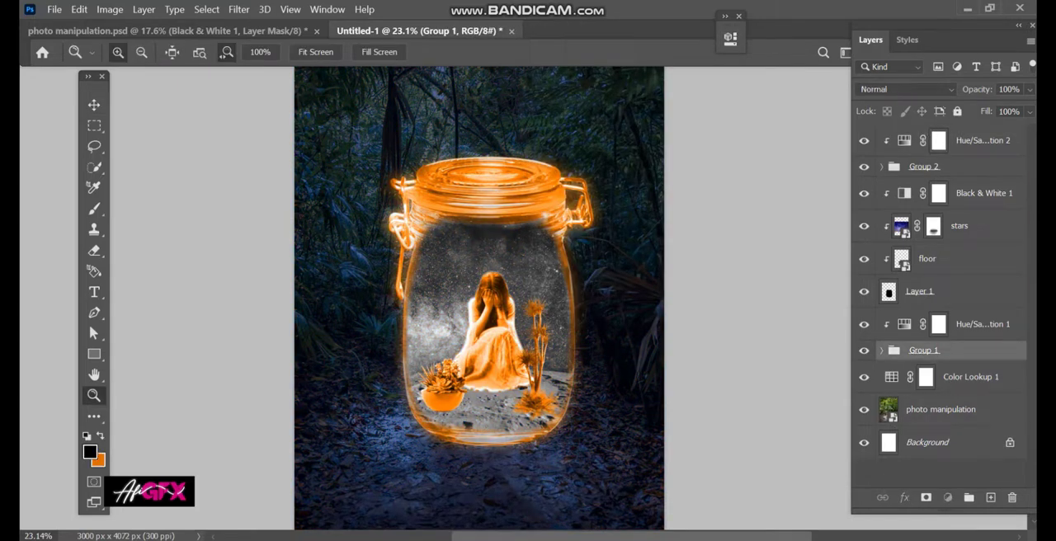
pyautogui.keyDown('shift'); pyautogui.click(983, 193); pyautogui.keyUp('shift')
pyautogui.hotkey('ctrl', 'g')
pyautogui.click(864, 187)
pyautogui.click(863, 188)
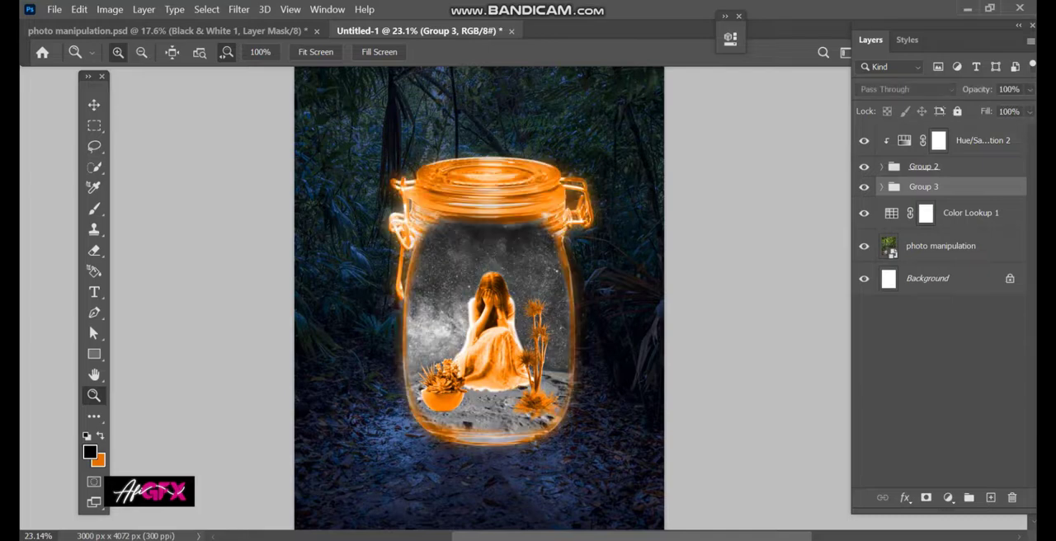
# - Duplicate the orange Hue/Saturation 2 adjustment above the jar group and clip the copy to that group
pyautogui.moveTo(981, 141); pyautogui.dragTo(981, 176)
pyautogui.keyDown('alt'); pyautogui.click(932, 206); pyautogui.keyUp('alt')
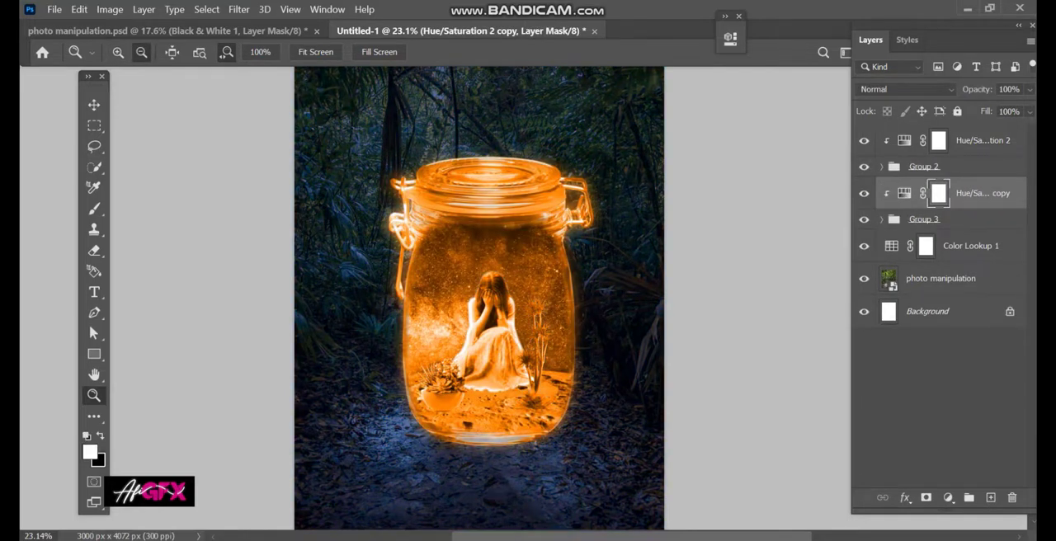
pyautogui.scroll(-1, 589, 376)
pyautogui.scroll(1, 590, 375)
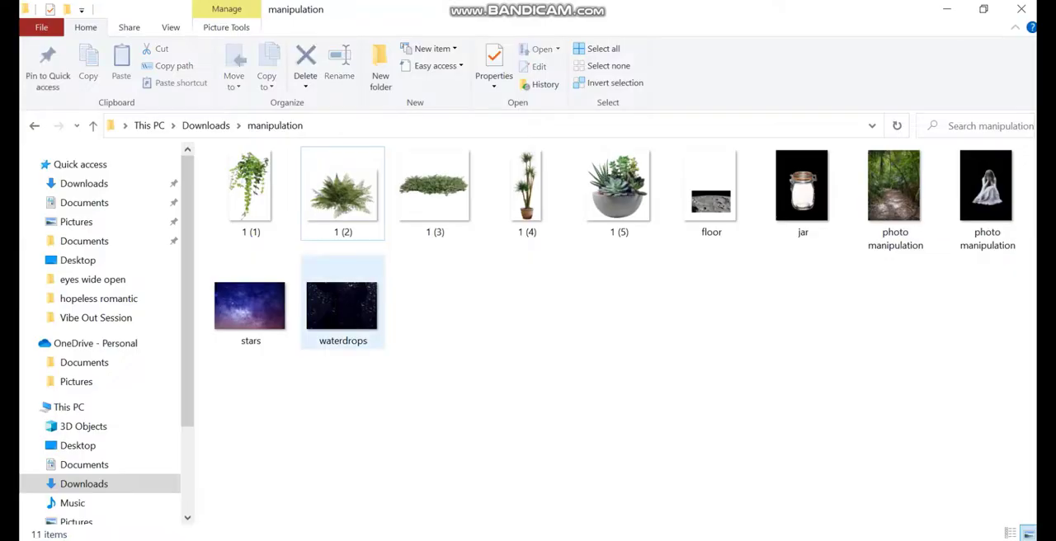
# - Place the waterdrops image over the jar and set its blend mode to Screen
pyautogui.moveTo(343, 308); pyautogui.dragTo(472, 286)
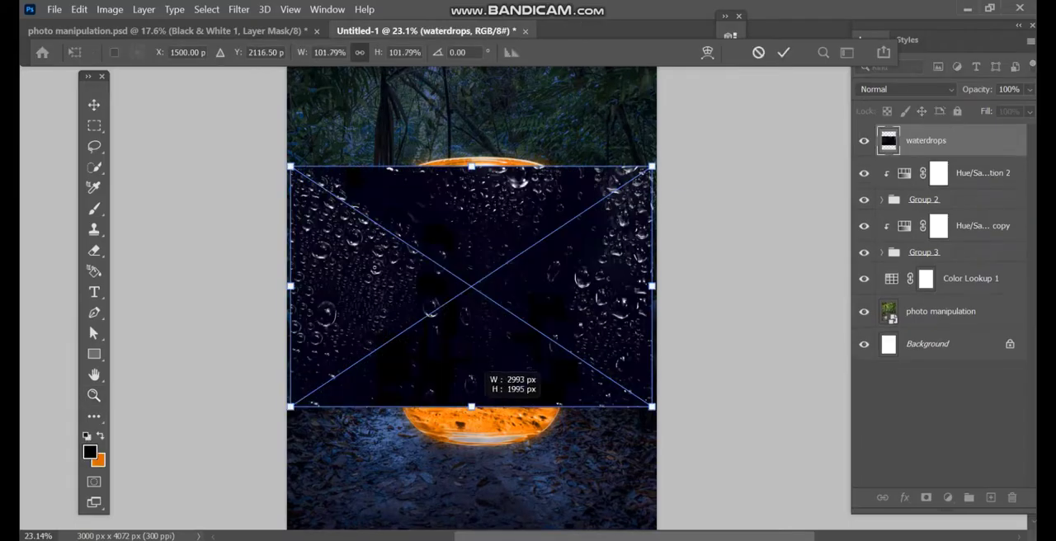
pyautogui.moveTo(472, 406); pyautogui.dragTo(472, 443)
pyautogui.press('Return')
pyautogui.click(906, 89)
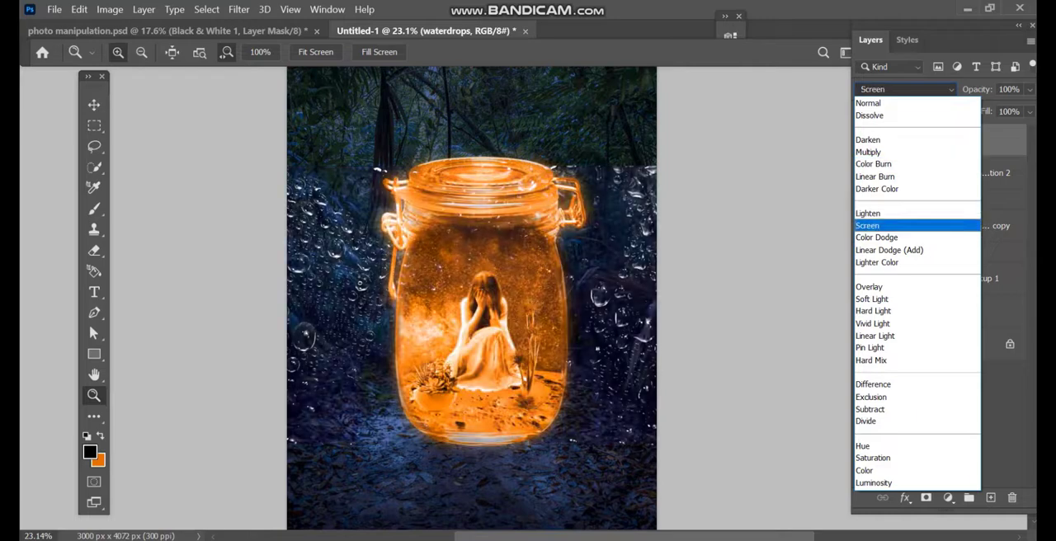
pyautogui.click(891, 225)
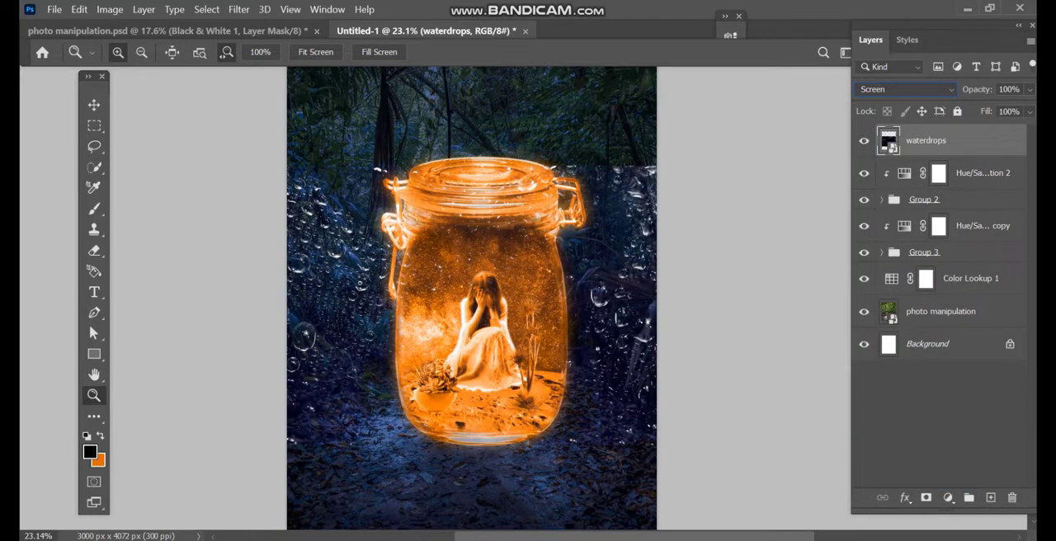
# - Transform the waterdrops layer so its droplets lie over the jar's glass
pyautogui.hotkey('ctrl', 'alt', 'g')
pyautogui.hotkey('ctrl', 'z')
pyautogui.hotkey('ctrl', 't')
pyautogui.moveTo(586, 304); pyautogui.dragTo(558, 302)
pyautogui.press('Return')
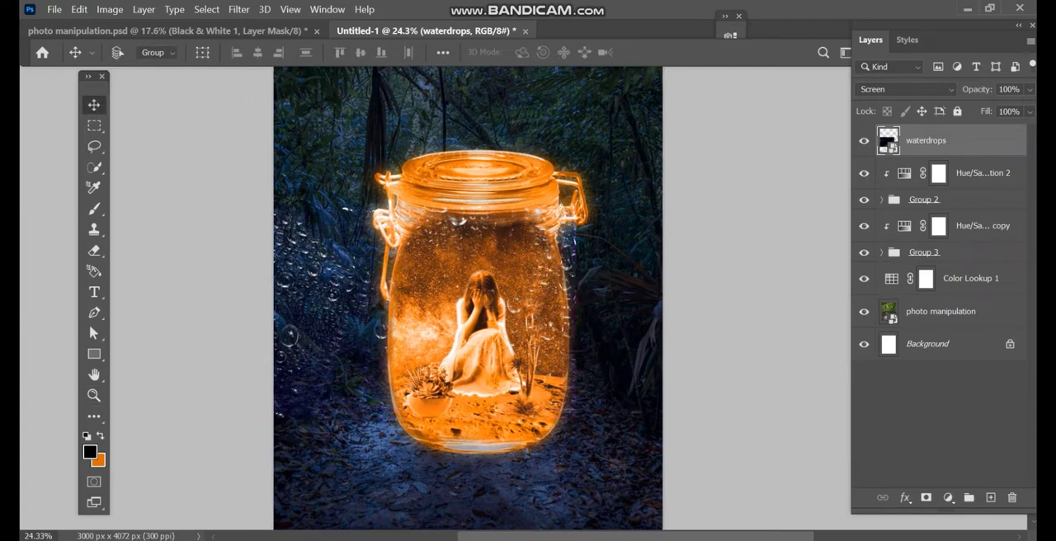
# - Add a mask to the waterdrops layer and erase the droplets outside the jar on both sides
pyautogui.press('e')
pyautogui.click(925, 497)
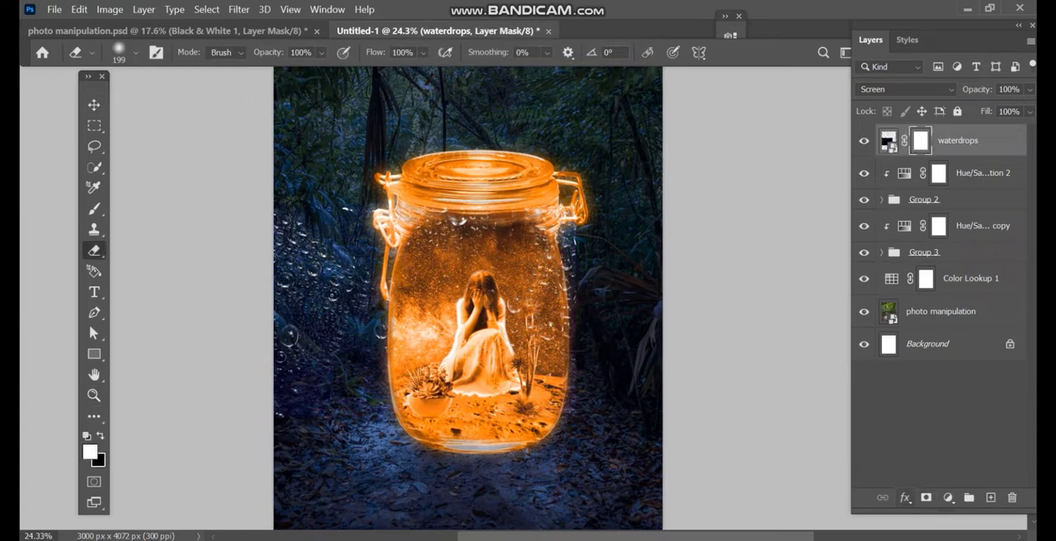
pyautogui.moveTo(323, 296); pyautogui.dragTo(371, 295)
pyautogui.click(282, 235)
pyautogui.moveTo(284, 239)
pyautogui.mouseDown()
pyautogui.moveTo(312, 340)
pyautogui.moveTo(328, 352)
pyautogui.mouseUp()
pyautogui.moveTo(601, 228); pyautogui.dragTo(602, 262)
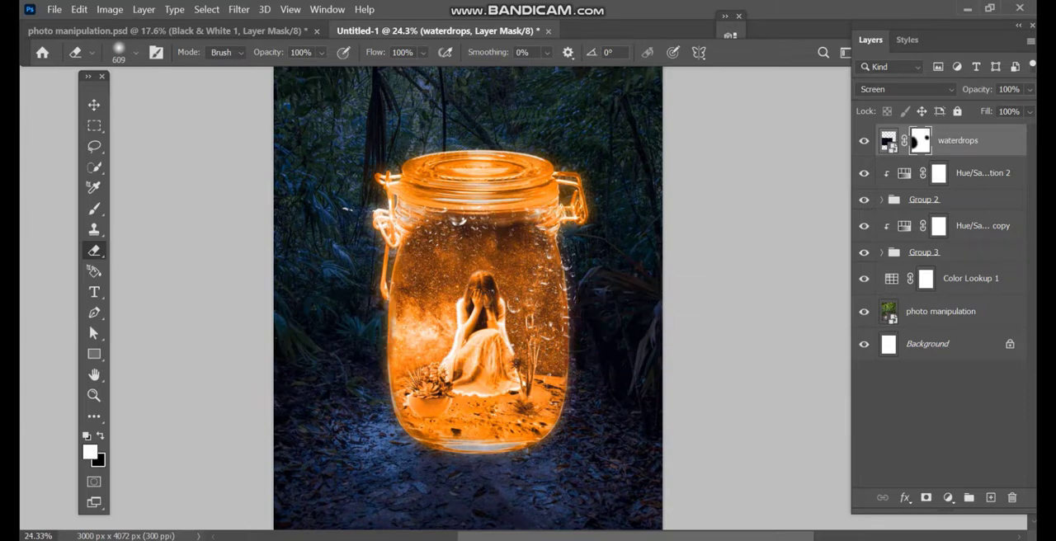
pyautogui.moveTo(562, 235)
pyautogui.mouseDown()
pyautogui.moveTo(521, 235)
pyautogui.moveTo(573, 285)
pyautogui.mouseUp()
# - Add a Color Lookup adjustment above the waterdrops layer using the Crisp_Warm.look 3D LUT
pyautogui.click(947, 497)
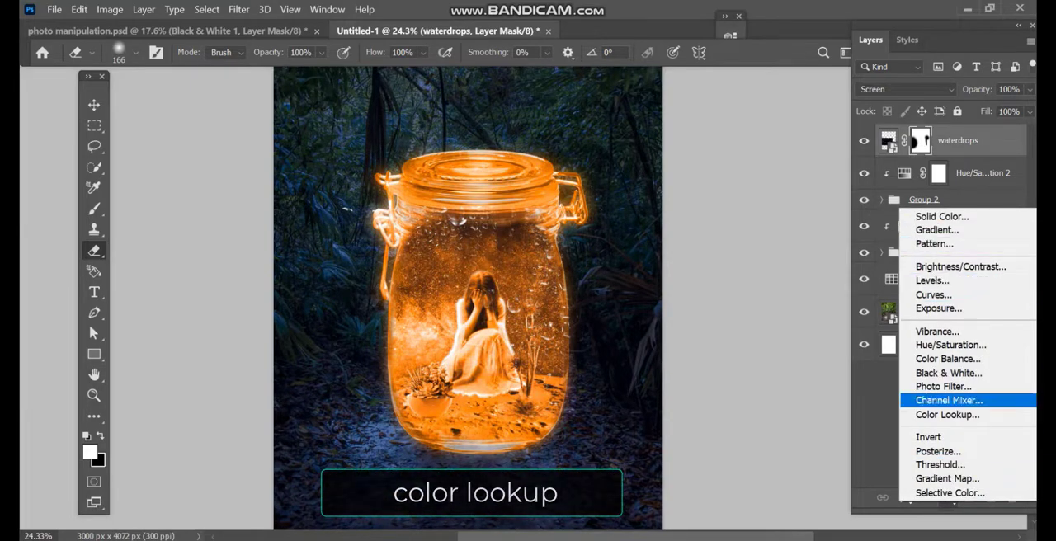
pyautogui.click(947, 414)
pyautogui.click(608, 88)
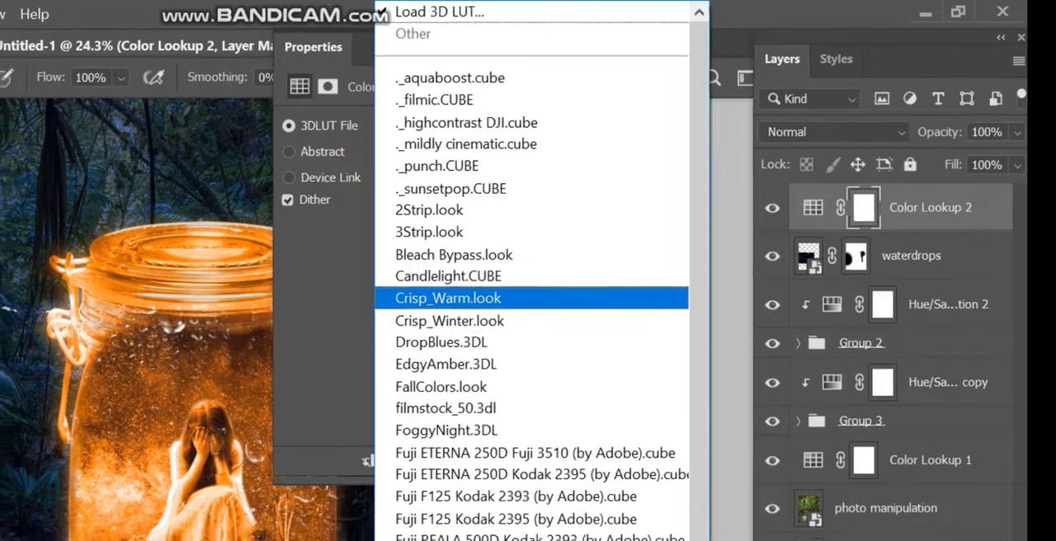
pyautogui.click(622, 213)
pyautogui.click(681, 34)
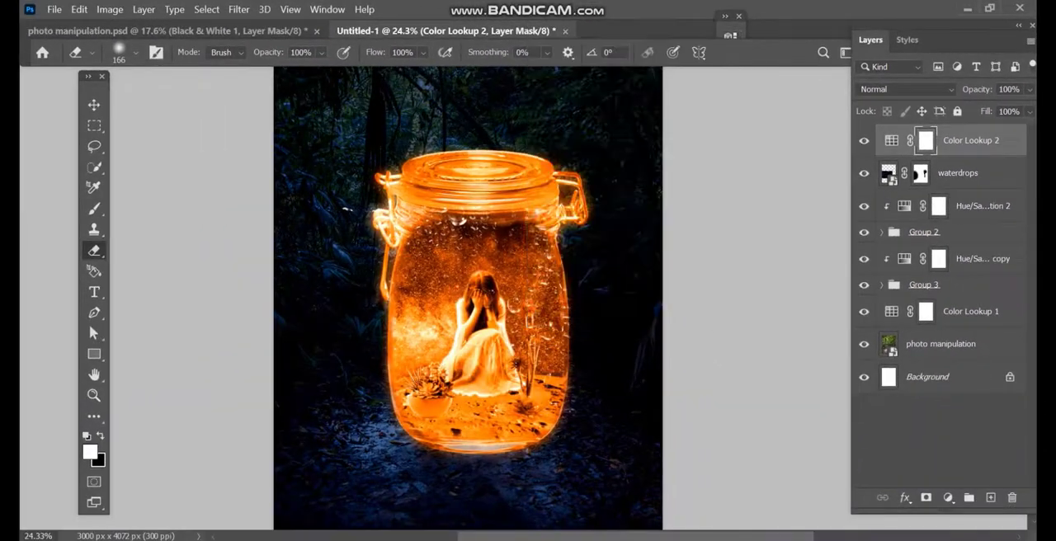
# - Add a new empty layer directly above the Color Lookup 1 adjustment
pyautogui.scroll(-2, 619, 251)
pyautogui.scroll(1, 618, 252)
pyautogui.scroll(-1, 619, 252)
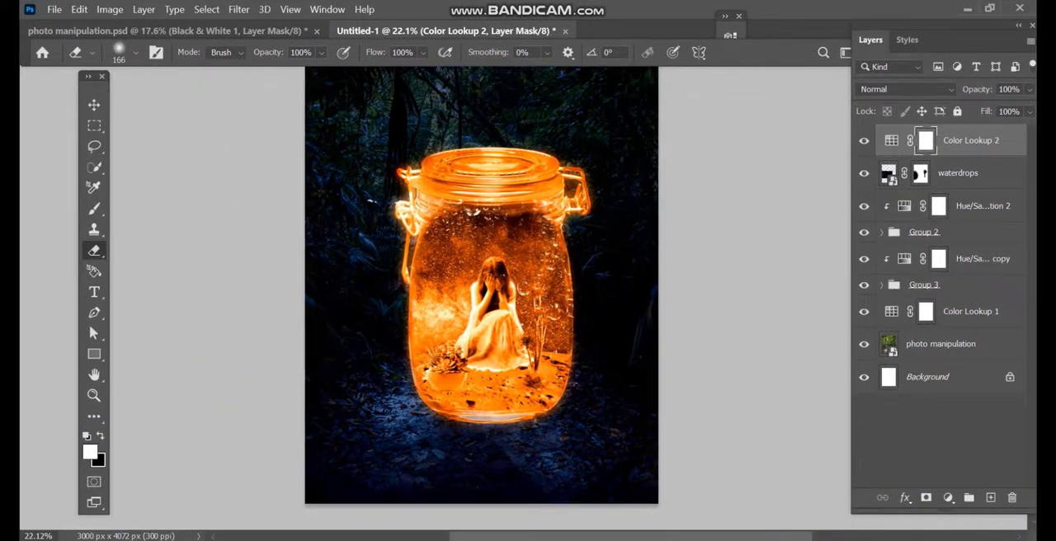
pyautogui.click(941, 343)
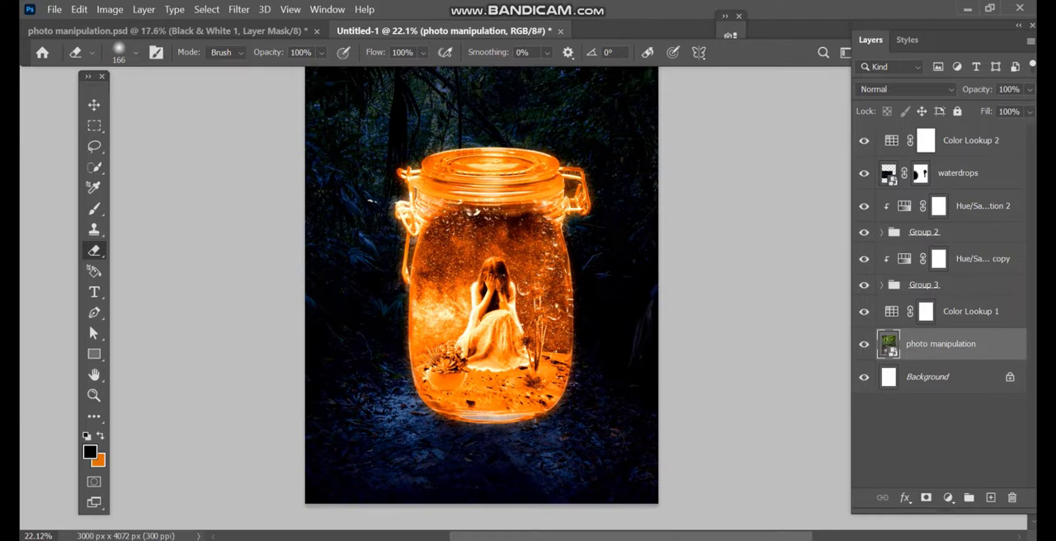
pyautogui.hotkey('alt', ']')
pyautogui.click(991, 499)
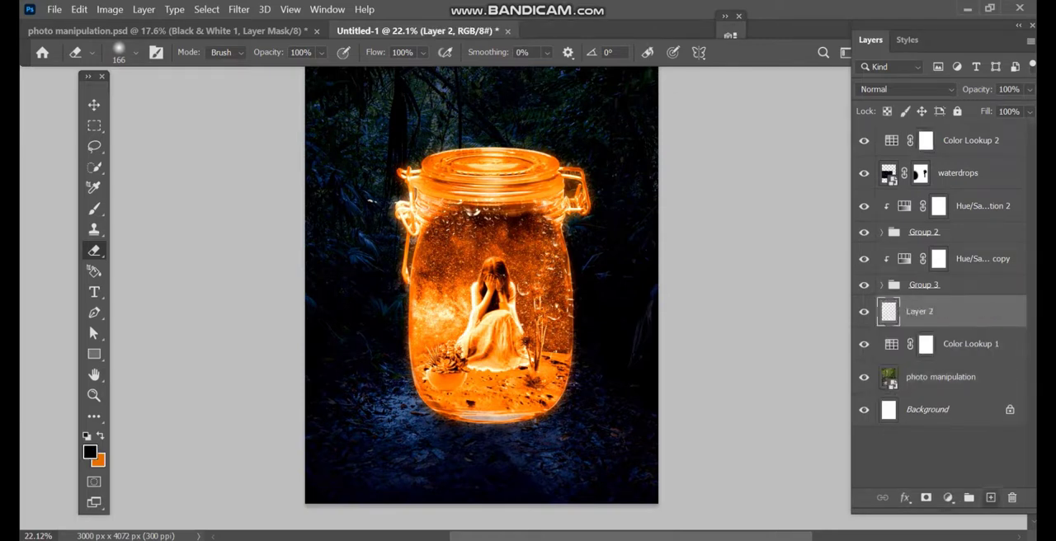
# - Flatten the Soft Round brush tip into a thin ellipse, enlarge it to 1185 px and paint an orange stroke beneath the jar's base
pyautogui.press('b')
pyautogui.press('x')
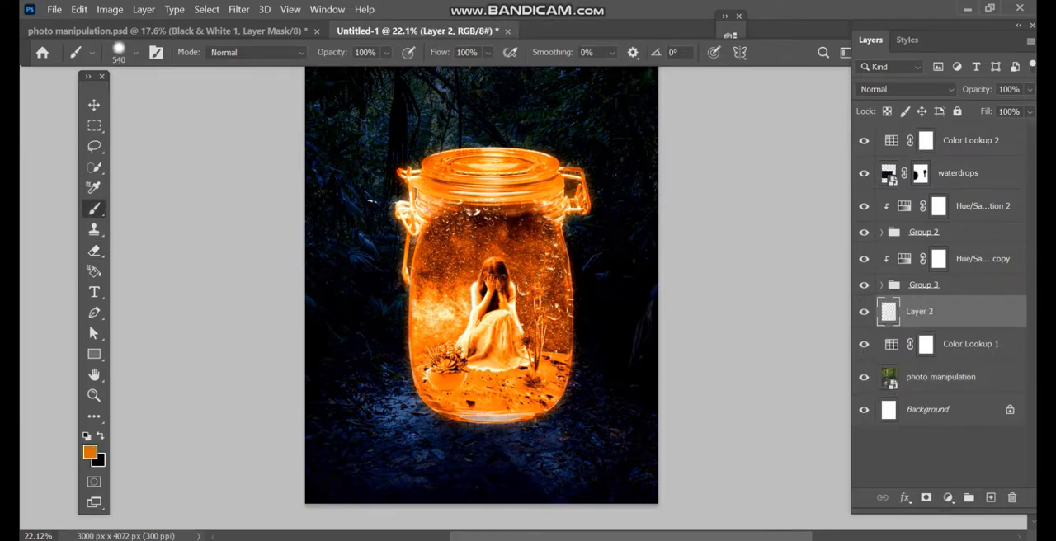
pyautogui.click(89, 451)
pyautogui.click(955, 178)
pyautogui.rightClick(541, 280)
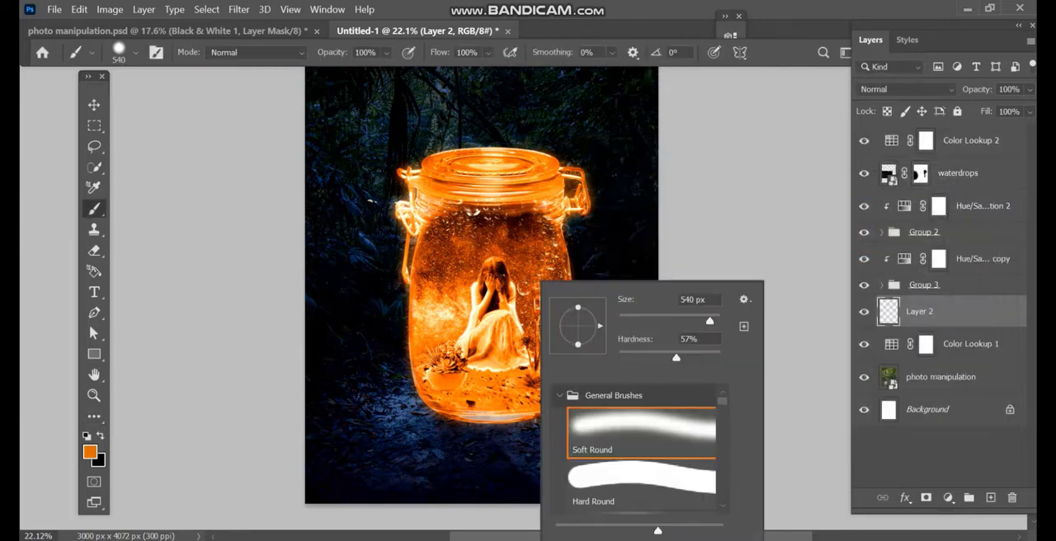
pyautogui.moveTo(577, 308); pyautogui.dragTo(577, 326)
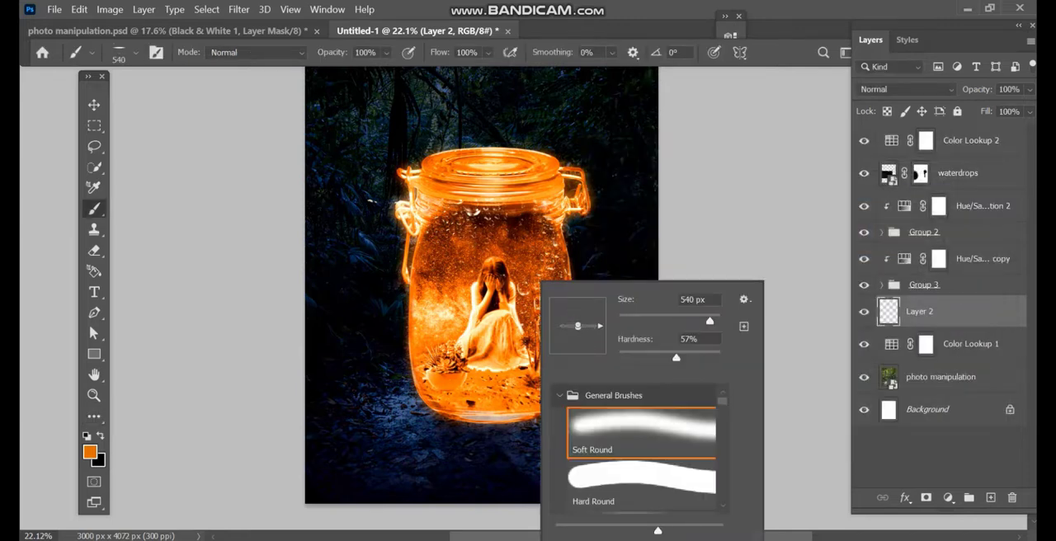
pyautogui.moveTo(493, 423); pyautogui.dragTo(530, 423)
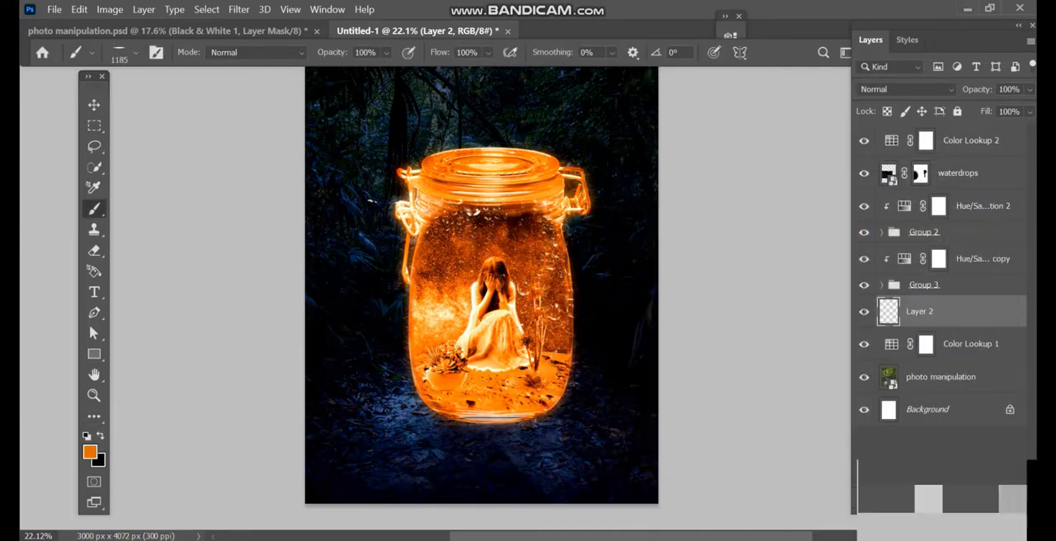
pyautogui.click(492, 421)
# - Apply a Gaussian Blur with a 52.4-pixel radius to the orange stroke beneath the jar
pyautogui.click(239, 9)
pyautogui.moveTo(259, 173)
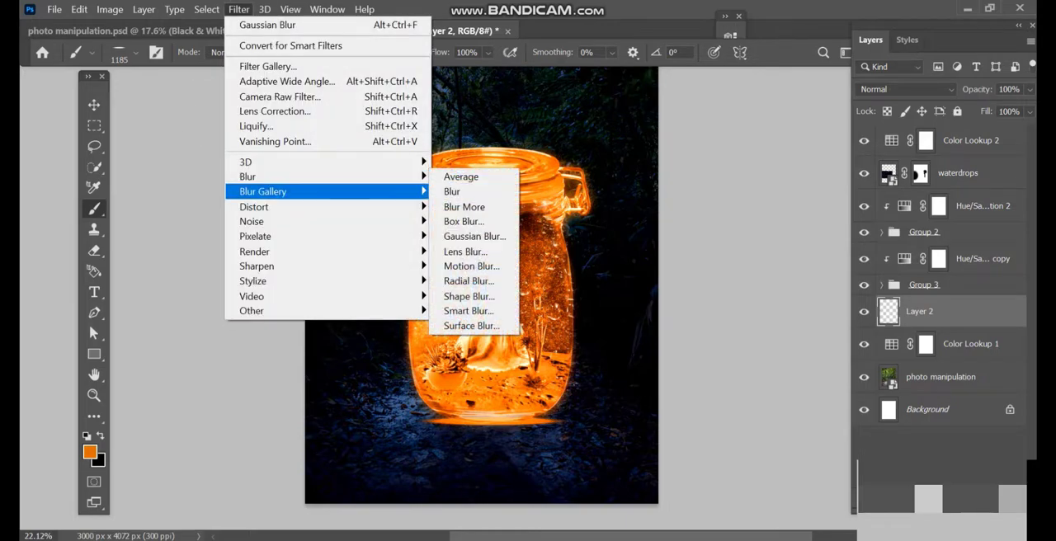
pyautogui.click(475, 236)
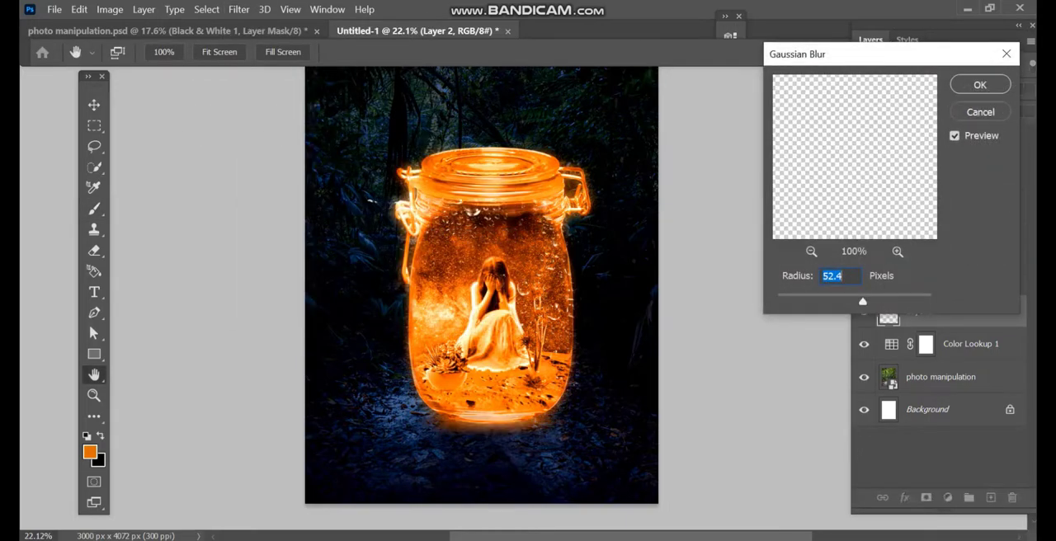
pyautogui.press('Return')
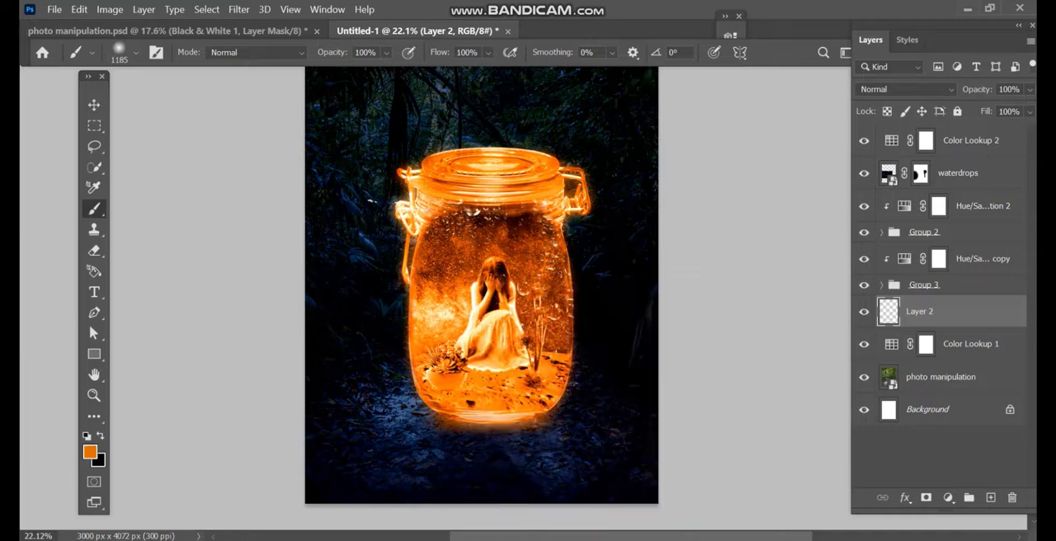
# - Flatten the Soft Round brush at 0% hardness, enlarge it to 1975 px and paint a wider orange glow on the ground beneath the jar
pyautogui.click(504, 418)
pyautogui.hotkey('ctrl', 'z')
pyautogui.rightClick(489, 422)
pyautogui.moveTo(527, 307); pyautogui.dragTo(527, 320)
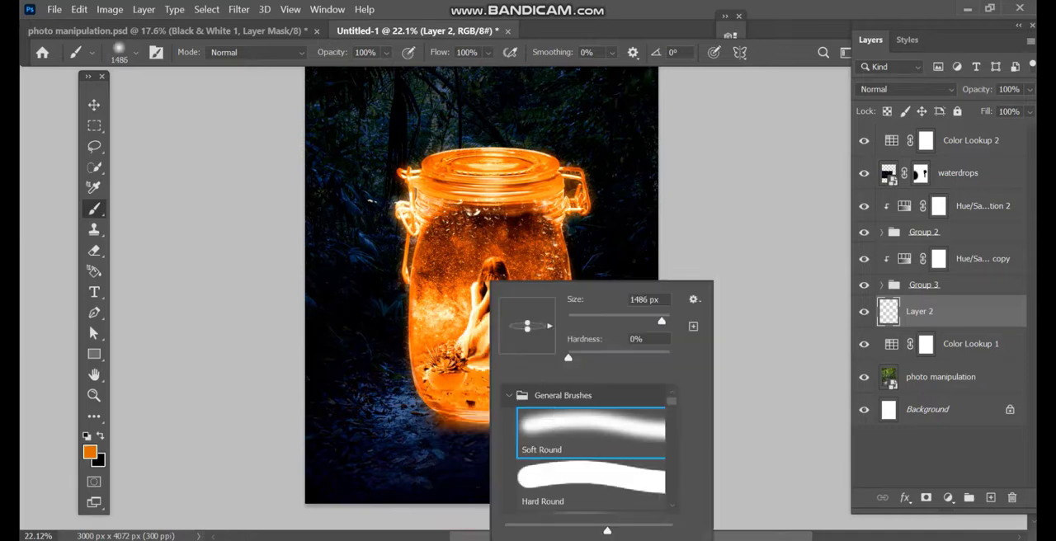
pyautogui.click(475, 393)
pyautogui.press(']')
pyautogui.press(']')
pyautogui.press(']')
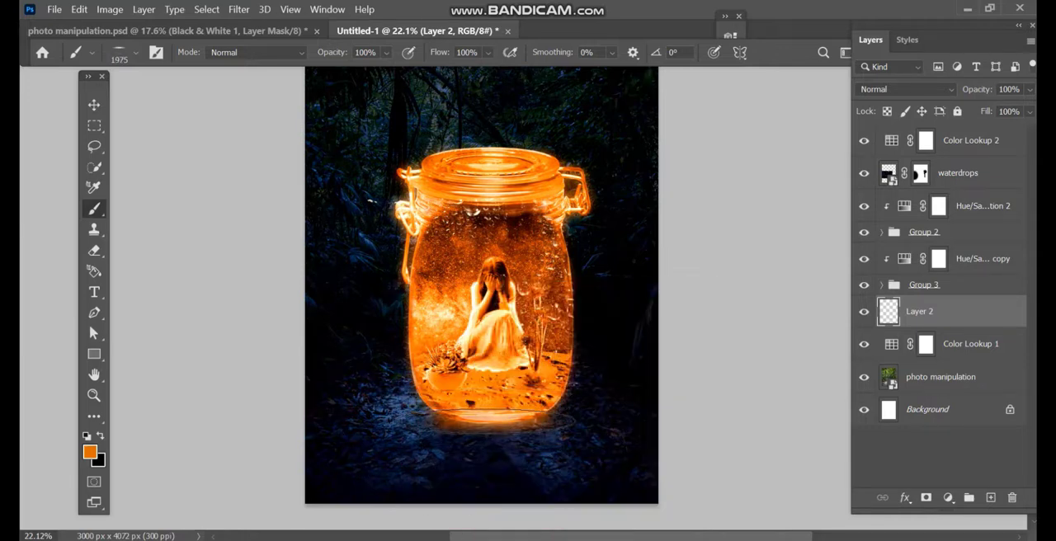
pyautogui.click(486, 422)
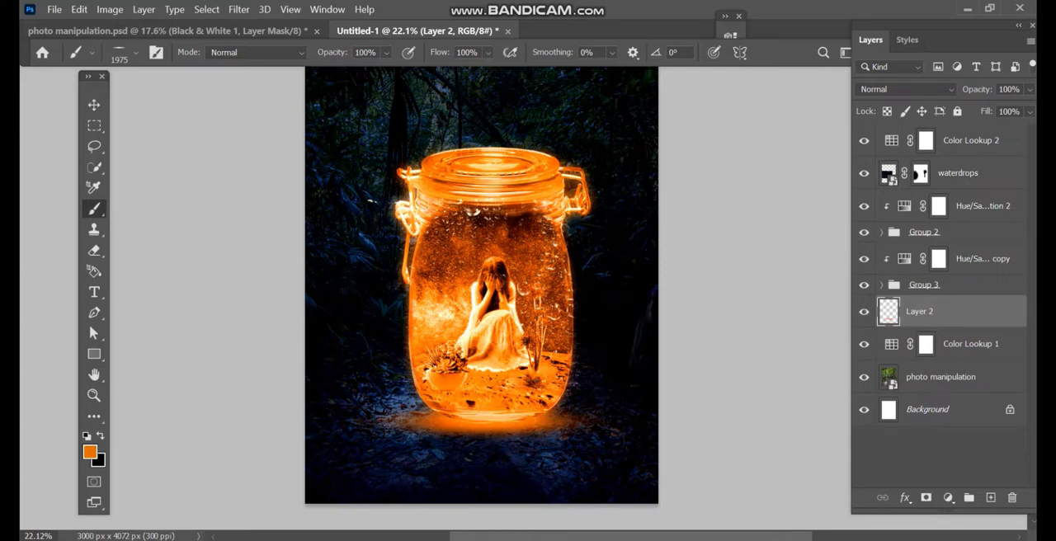
# - Move the orange glow slightly down and set its layer opacity to 82%
pyautogui.click(94, 104)
pyautogui.moveTo(542, 414); pyautogui.dragTo(542, 419)
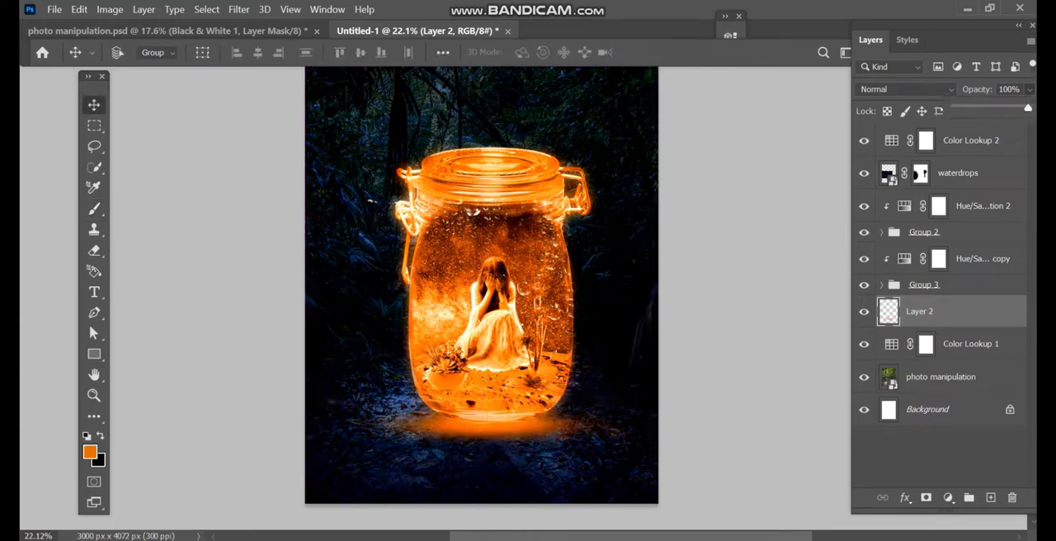
pyautogui.press('8')
pyautogui.press('2')
pyautogui.moveTo(542, 330); pyautogui.dragTo(535, 328)
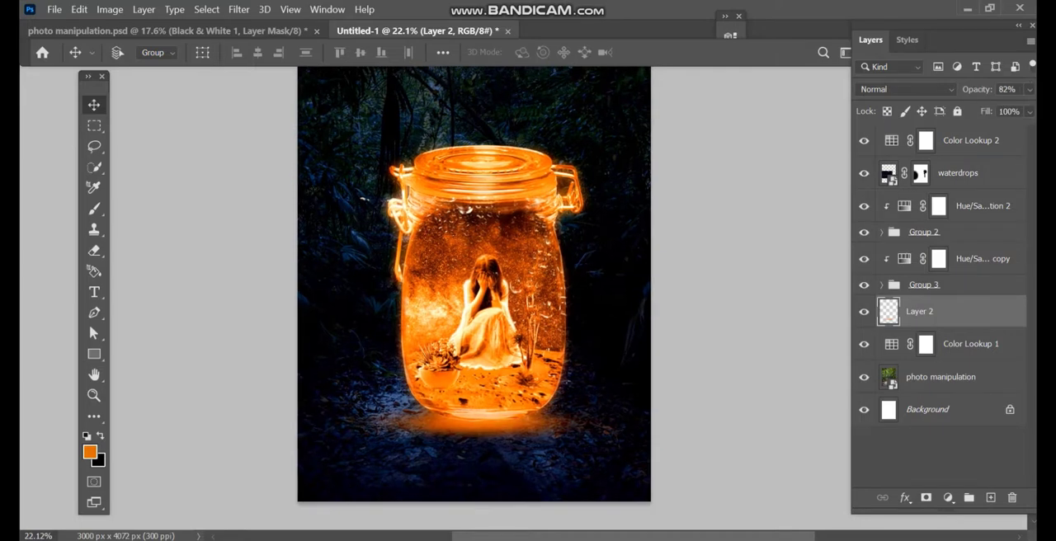
# - Place the black stars image from the manipulation folder above the waterdrops layer and set its blend mode to Screen
pyautogui.hotkey('alt', 'Tab')
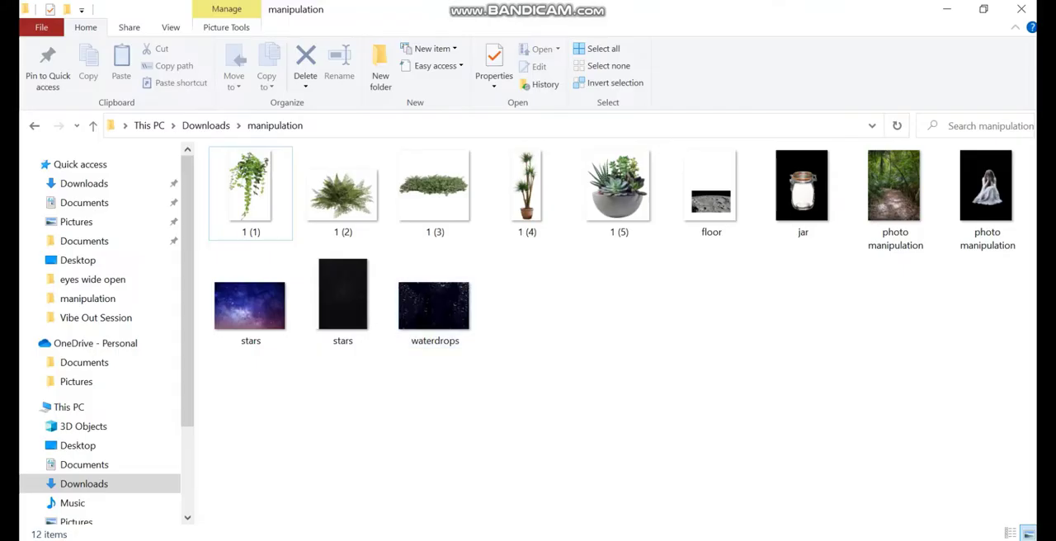
pyautogui.moveTo(342, 297); pyautogui.dragTo(503, 429)
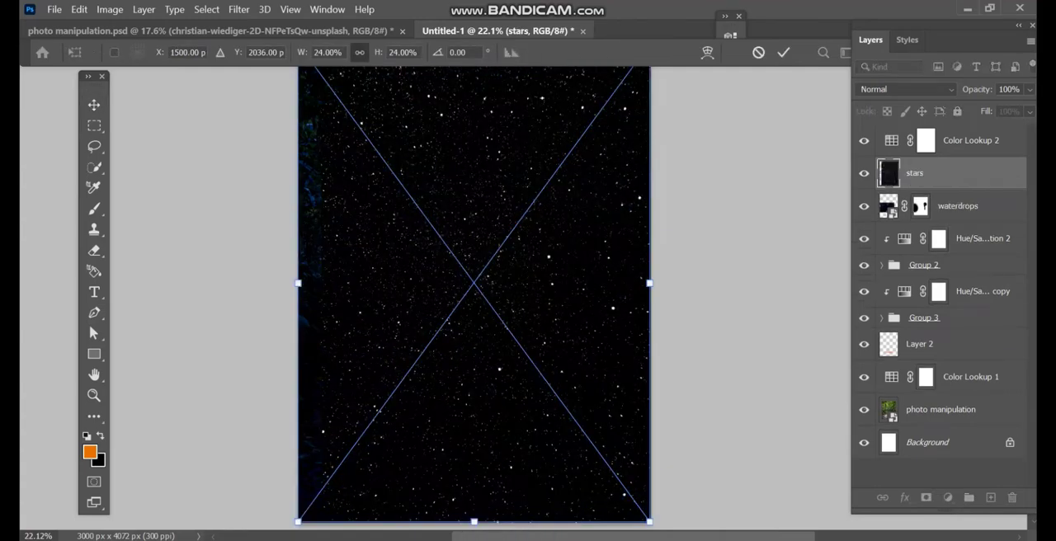
pyautogui.press('Return')
pyautogui.click(905, 89)
pyautogui.click(876, 226)
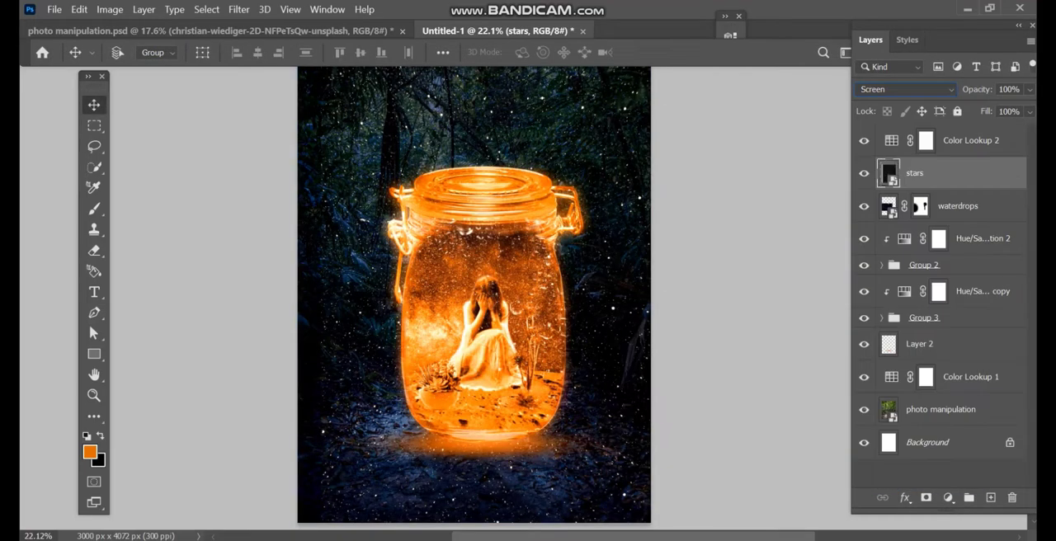
# - Add a mask to the upper stars layer and erase the stars in the image's upper-right corner with a 1339 px soft eraser
pyautogui.press('e')
pyautogui.scroll(-3, 577, 274)
pyautogui.scroll(2, 577, 275)
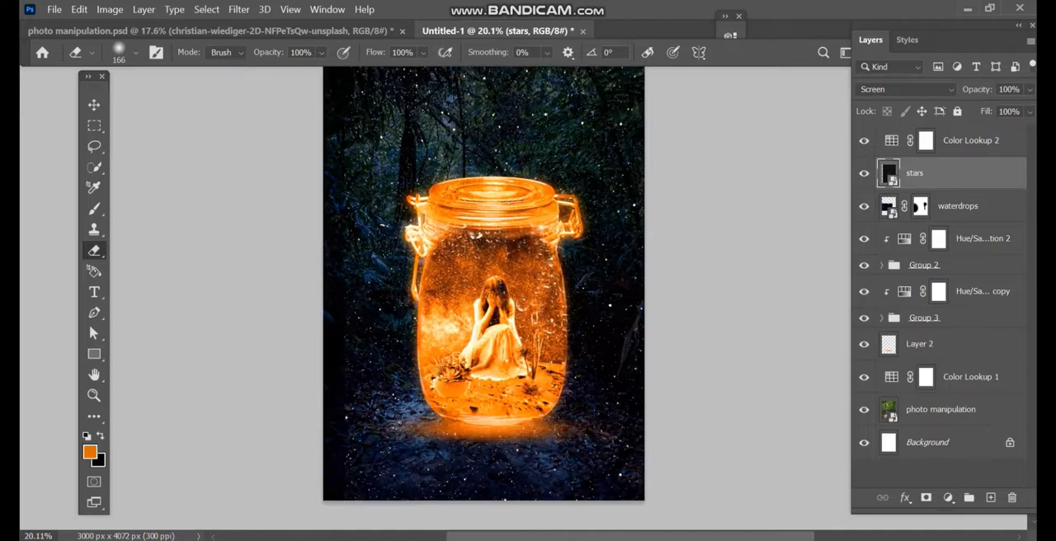
pyautogui.click(926, 498)
pyautogui.rightClick(587, 195)
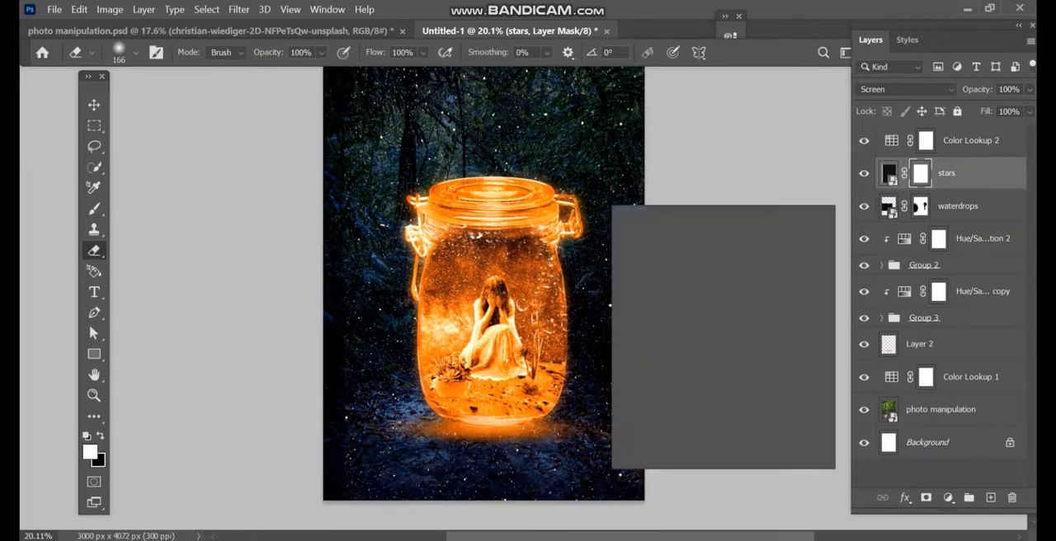
pyautogui.moveTo(587, 196); pyautogui.dragTo(620, 195)
pyautogui.click(614, 106)
pyautogui.click(632, 95)
pyautogui.keyDown('alt'); pyautogui.rightClick(587, 190); pyautogui.keyUp('alt')
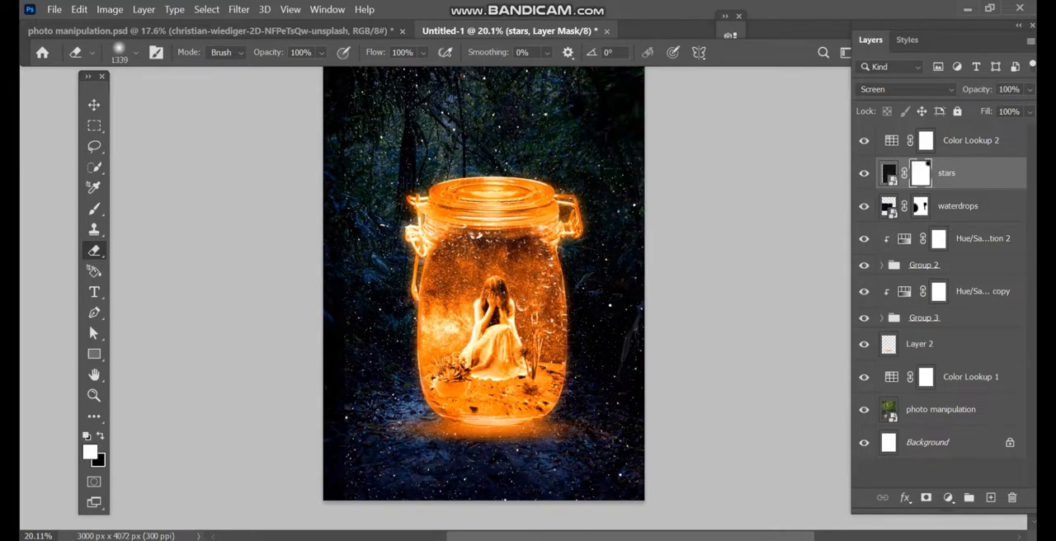
pyautogui.click(629, 140)
# - Erase the stars along the remaining image edges on the stars mask and compare the picture with Color Lookup 2 hidden and shown
pyautogui.moveTo(645, 248)
pyautogui.mouseDown()
pyautogui.moveTo(624, 449)
pyautogui.moveTo(544, 492)
pyautogui.moveTo(359, 496)
pyautogui.moveTo(327, 412)
pyautogui.moveTo(331, 160)
pyautogui.moveTo(310, 214)
pyautogui.mouseUp()
pyautogui.moveTo(334, 140); pyautogui.dragTo(513, 128)
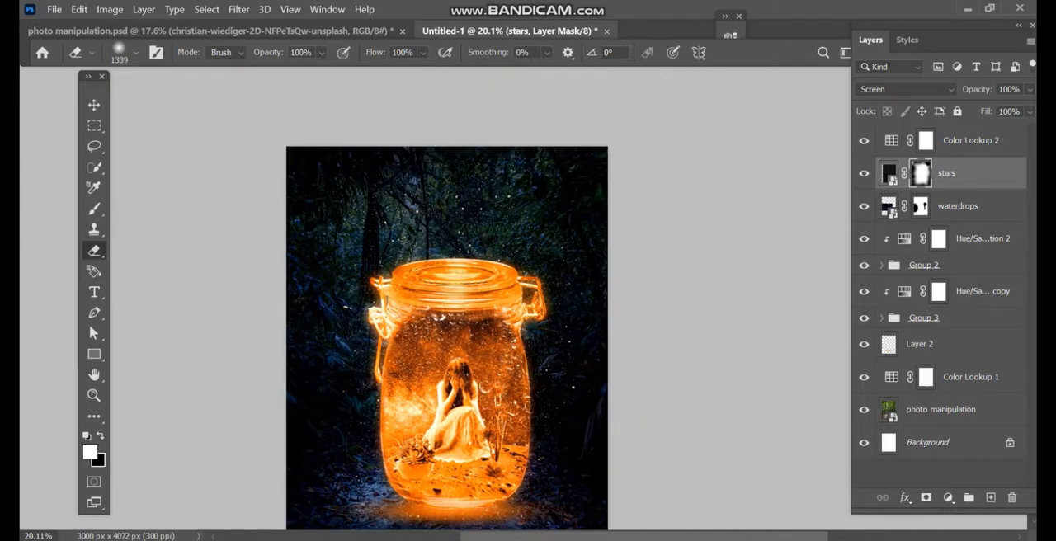
pyautogui.moveTo(520, 330); pyautogui.dragTo(569, 250)
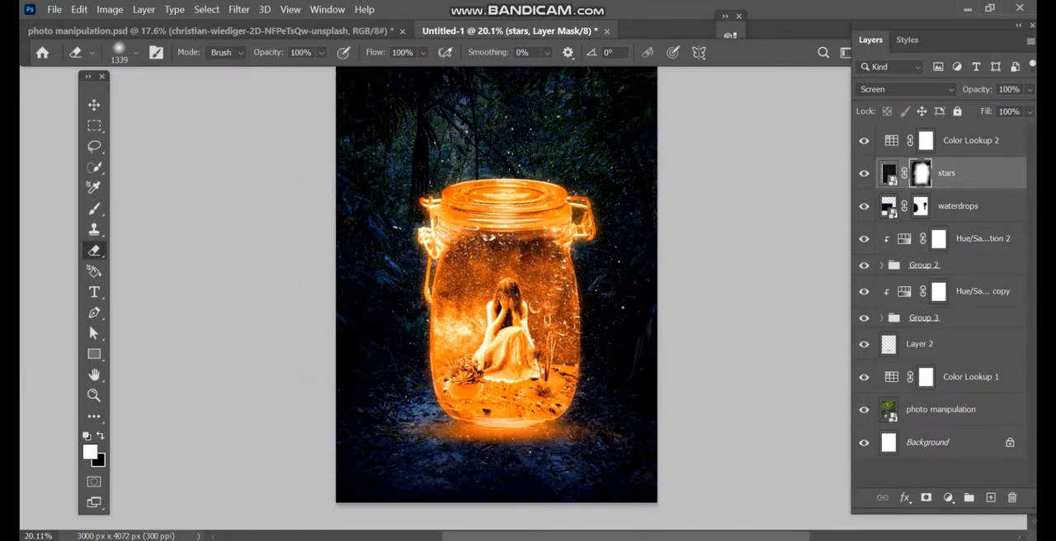
pyautogui.press('x')
pyautogui.press('x')
pyautogui.click(614, 172)
pyautogui.scroll(-1, 557, 216)
pyautogui.scroll(1, 556, 216)
pyautogui.press('v')
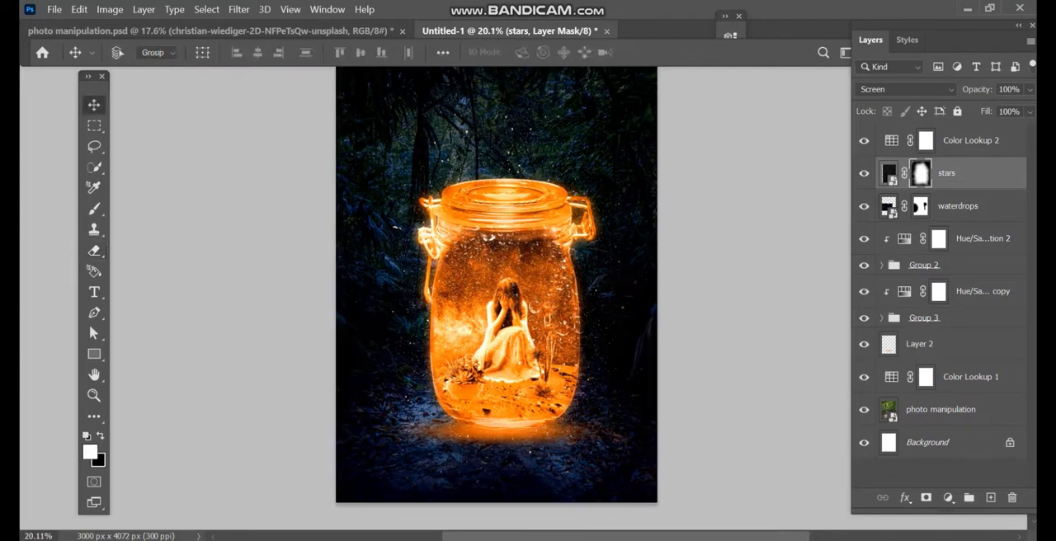
pyautogui.click(864, 141)
pyautogui.click(864, 141)
# - Lower the eraser opacity to 35% and fade the stars covering the girl and the jar's interior on the stars mask
pyautogui.press('e')
pyautogui.click(321, 52)
pyautogui.click(301, 72)
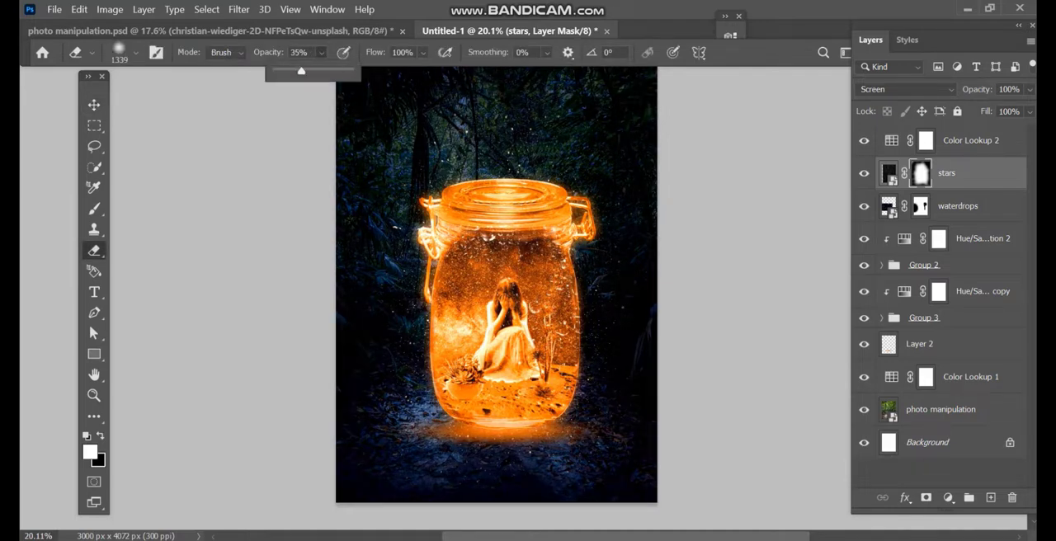
pyautogui.moveTo(523, 322); pyautogui.dragTo(505, 322)
pyautogui.click(495, 277)
pyautogui.moveTo(494, 275)
pyautogui.mouseDown()
pyautogui.moveTo(467, 276)
pyautogui.moveTo(515, 354)
pyautogui.mouseUp()
pyautogui.click(536, 244)
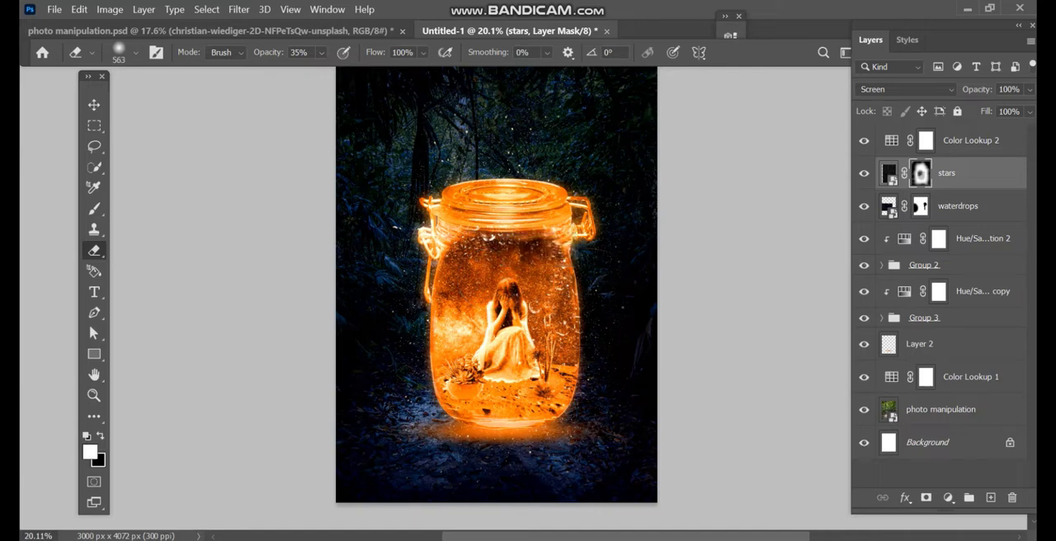
pyautogui.moveTo(495, 264); pyautogui.dragTo(519, 227)
pyautogui.moveTo(536, 289); pyautogui.dragTo(519, 380)
# - Place a clipped jar copy between the floor and stars layers in Group 3 and compare the image with the copy hidden and shown
pyautogui.press('v')
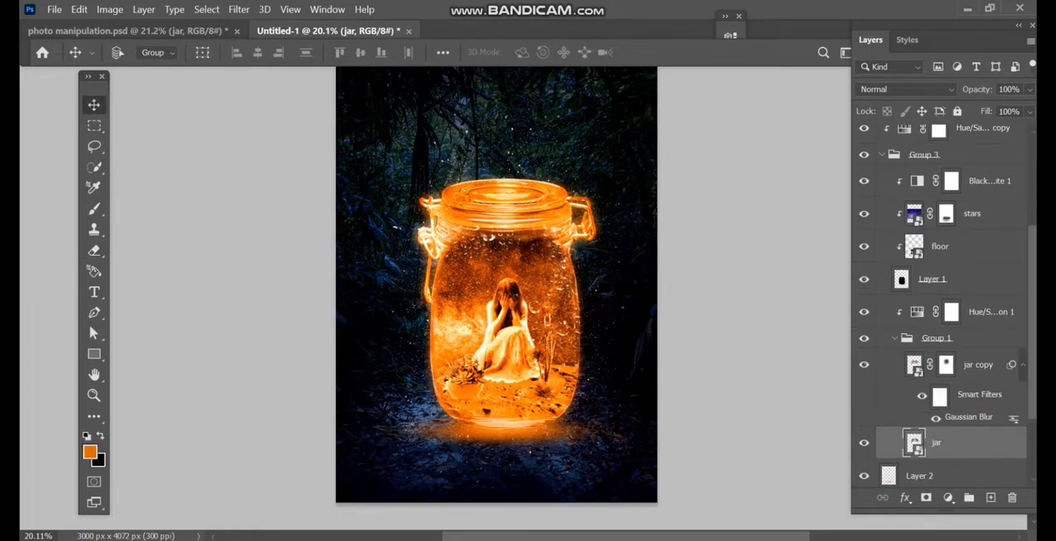
pyautogui.moveTo(940, 442); pyautogui.dragTo(940, 230)
pyautogui.click(864, 246)
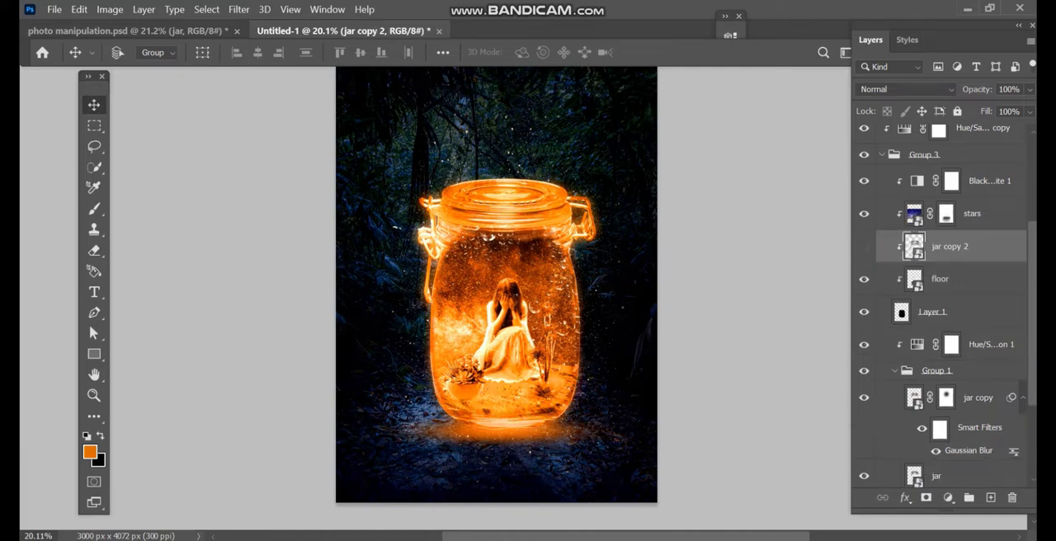
pyautogui.click(864, 247)
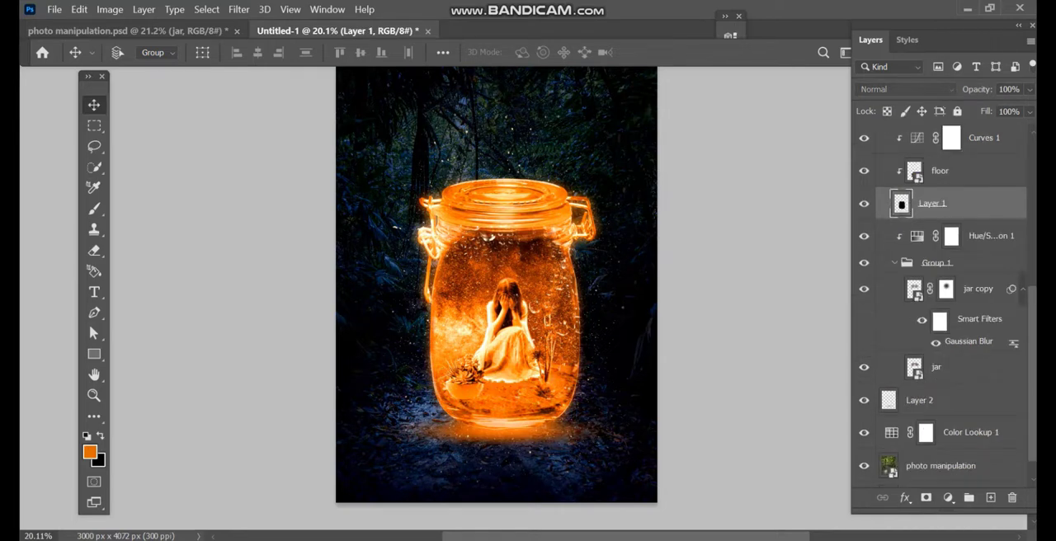
# - Add a mask to Layer 1 and fade its fill around the jar's neck with a 1333 px soft eraser at 35% opacity
pyautogui.click(926, 498)
pyautogui.press('e')
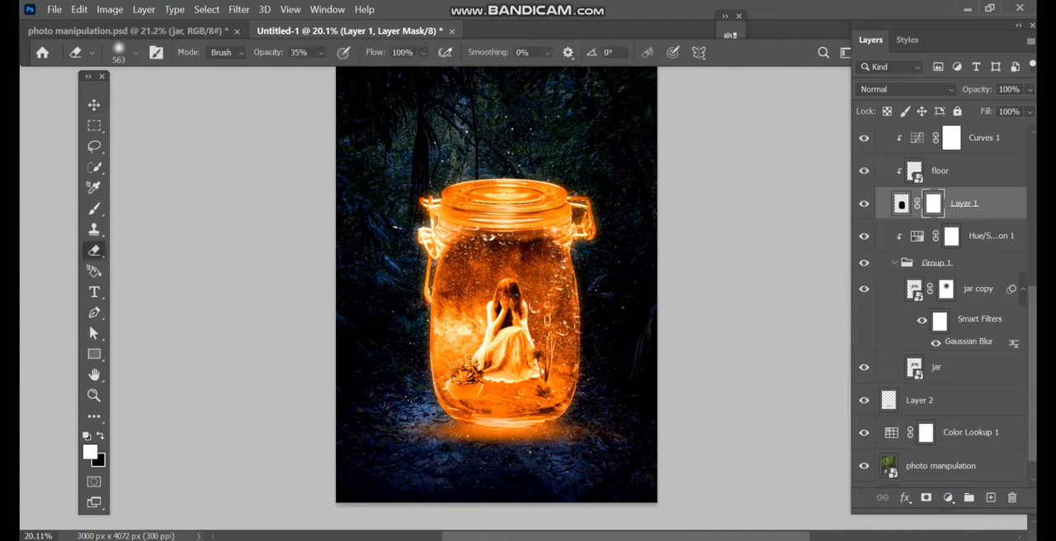
pyautogui.rightClick(508, 215)
pyautogui.moveTo(472, 202); pyautogui.dragTo(511, 202)
pyautogui.click(493, 204)
pyautogui.click(493, 205)
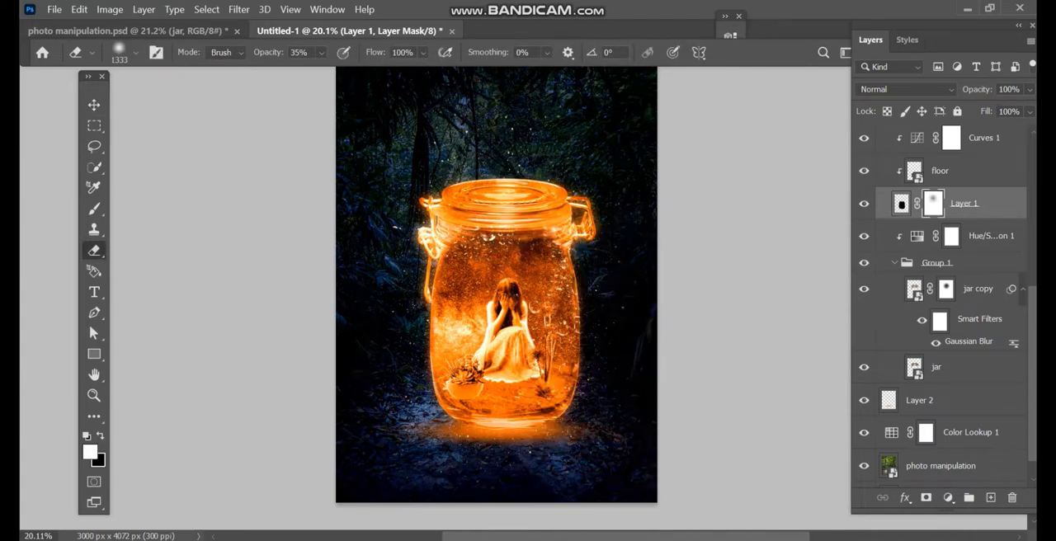
pyautogui.click(495, 206)
pyautogui.click(513, 207)
pyautogui.click(502, 206)
pyautogui.click(495, 207)
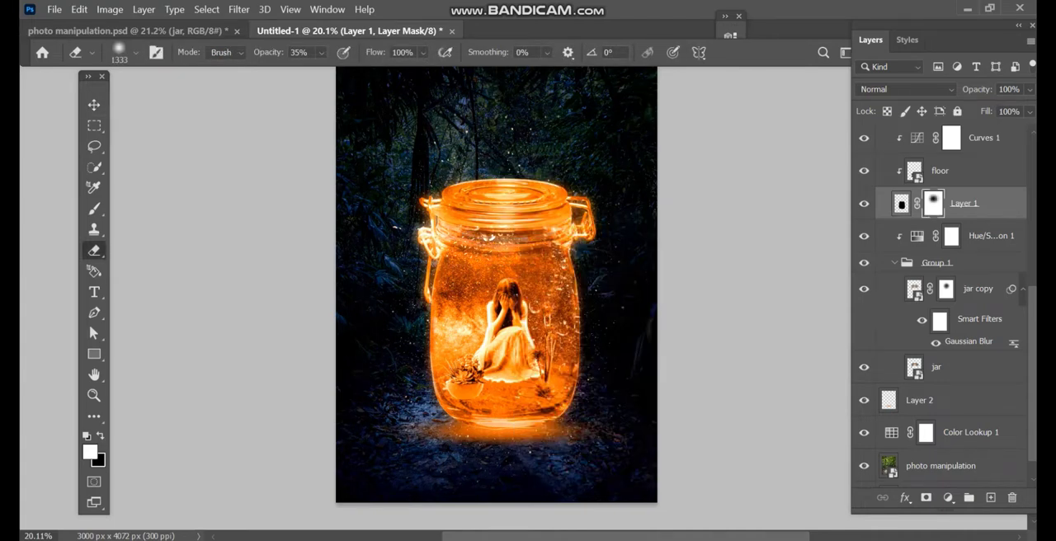
pyautogui.click(524, 213)
pyautogui.click(526, 212)
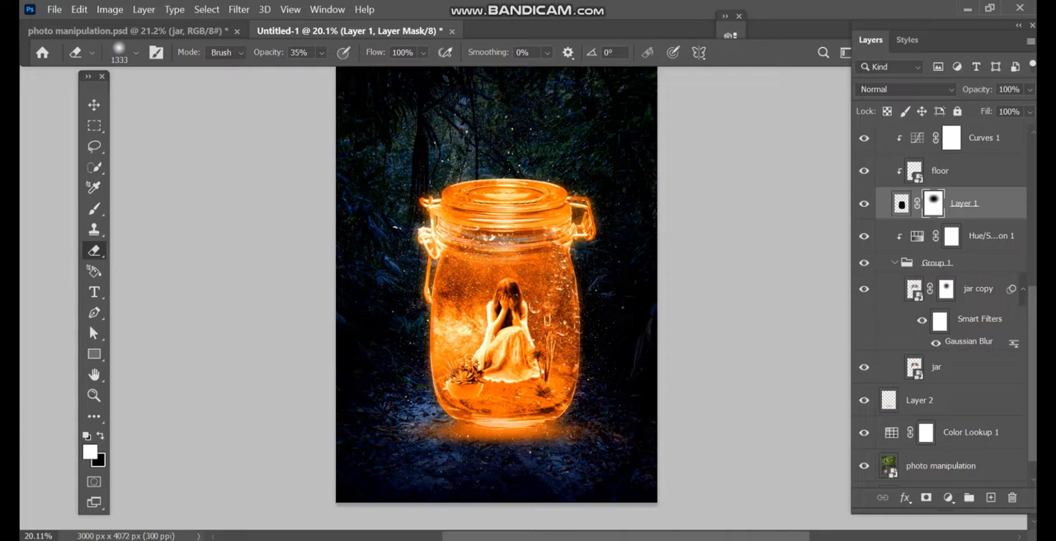
pyautogui.press('v')
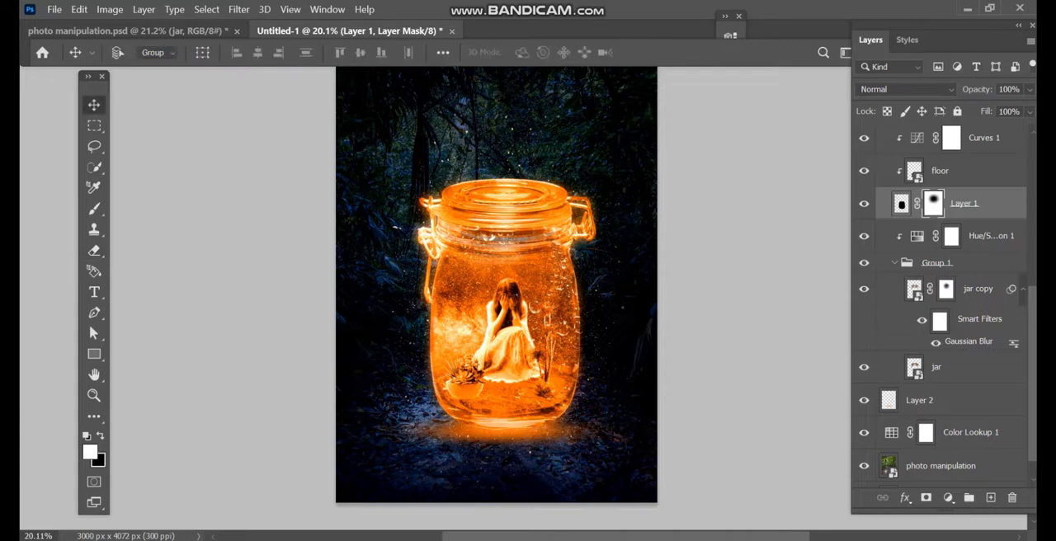
pyautogui.scroll(-3, 544, 224)
pyautogui.scroll(2, 530, 222)
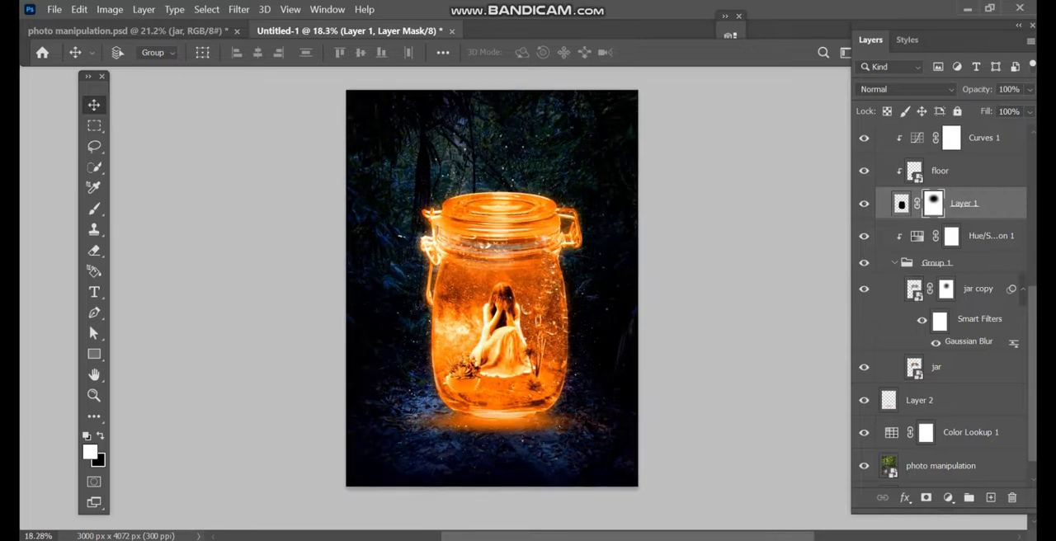
pyautogui.scroll(10, 940, 314)
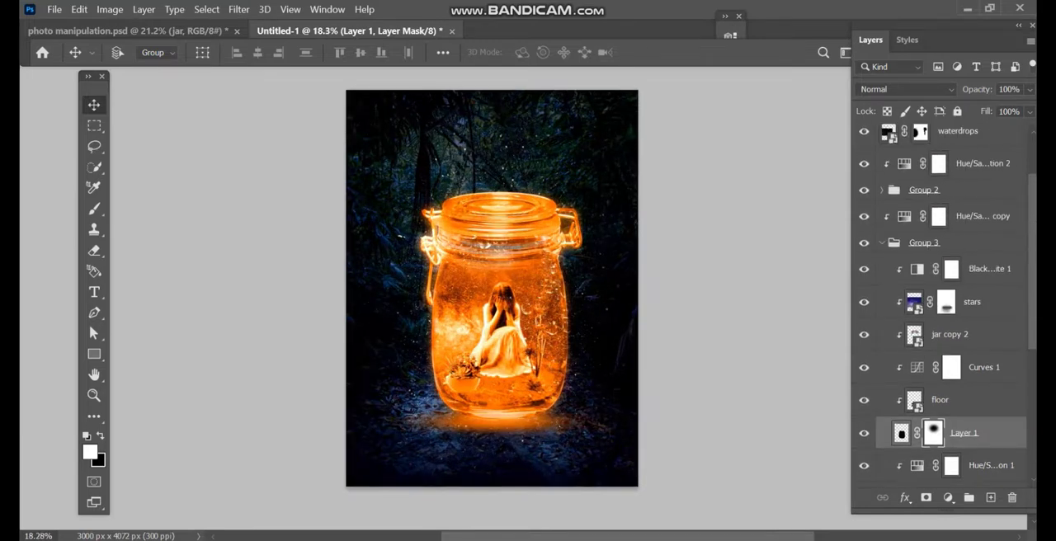